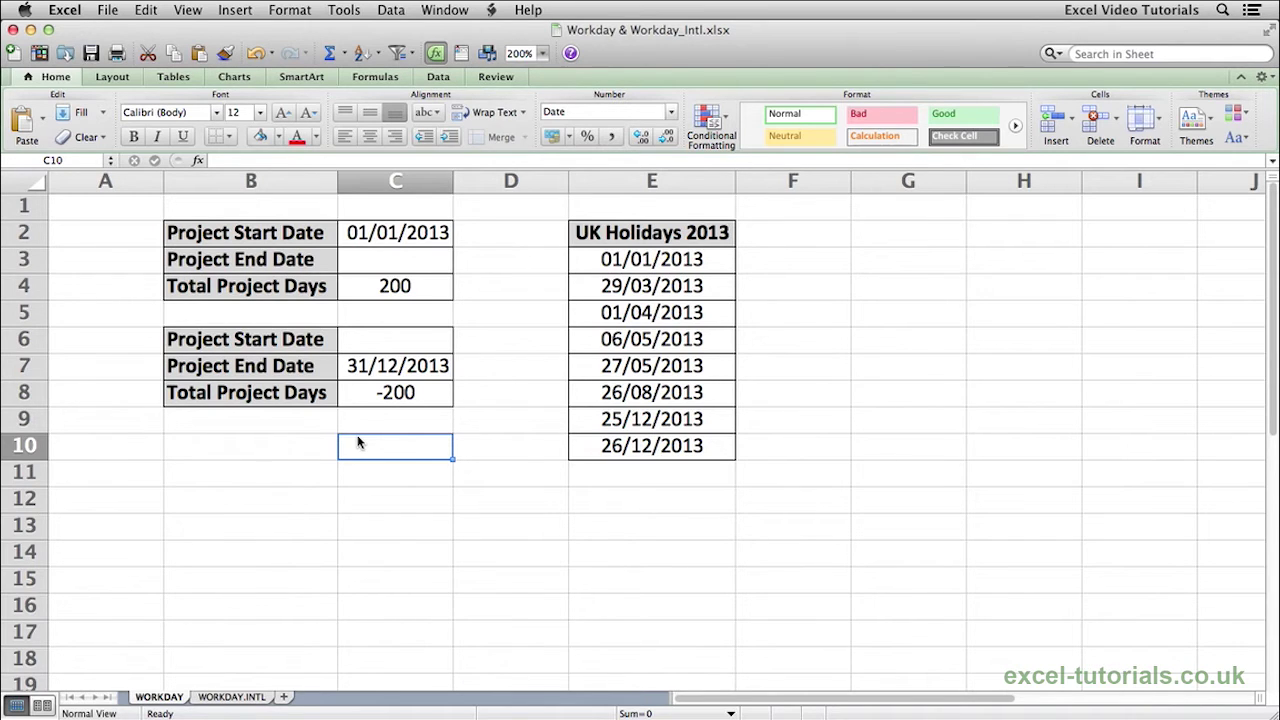
# Enter =WORKDAY(C2,C4,E3:E10) in C3 to get an end date of 15/10/2013
pyautogui.click(398, 259)
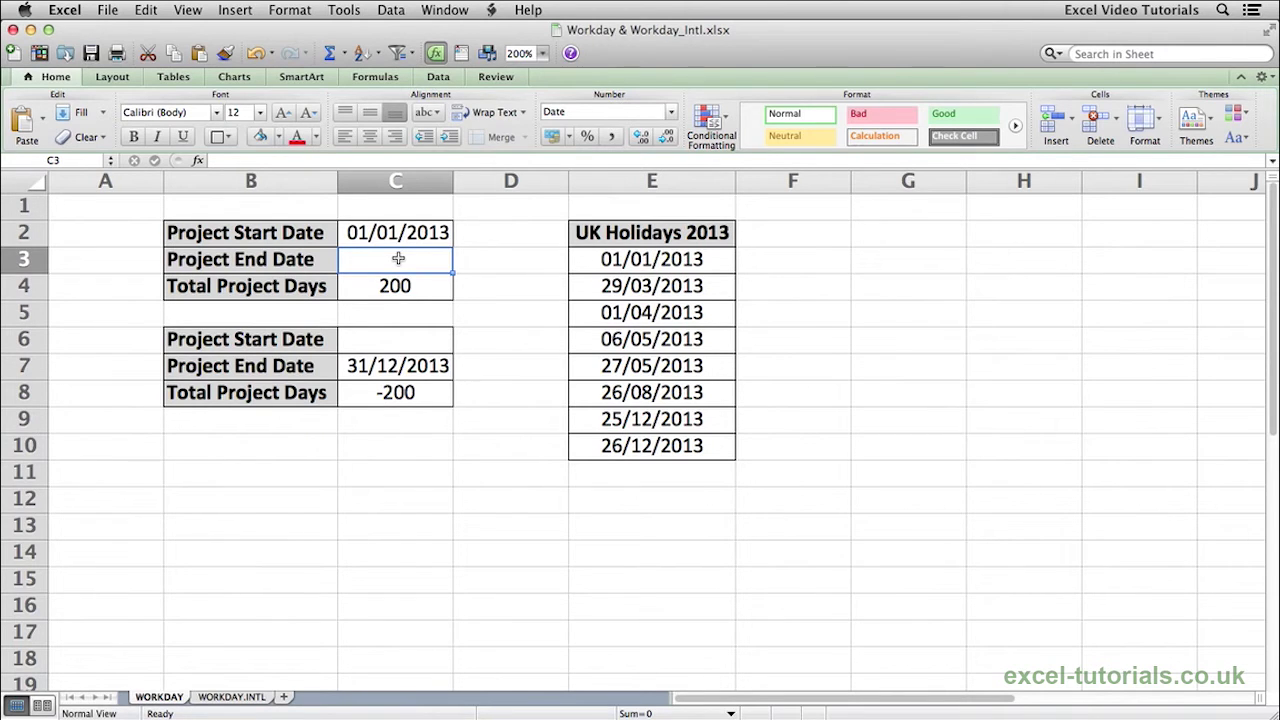
pyautogui.write('=wor')
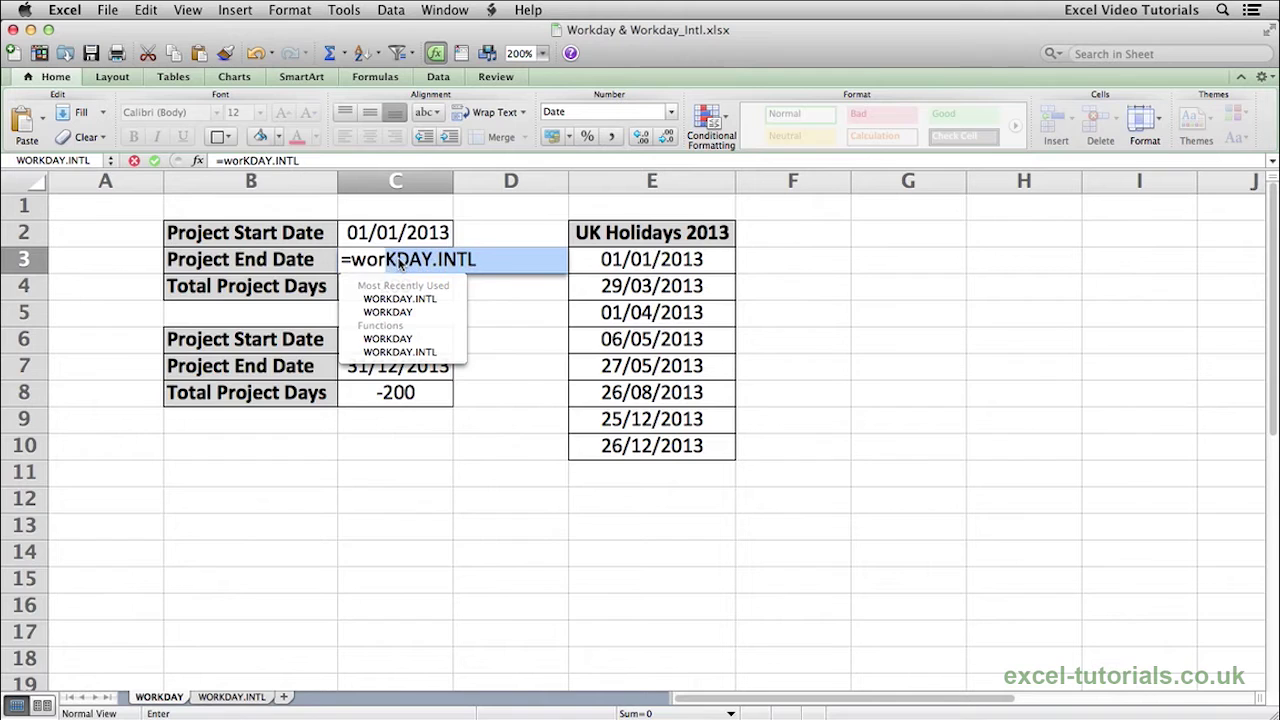
pyautogui.write('kday(')
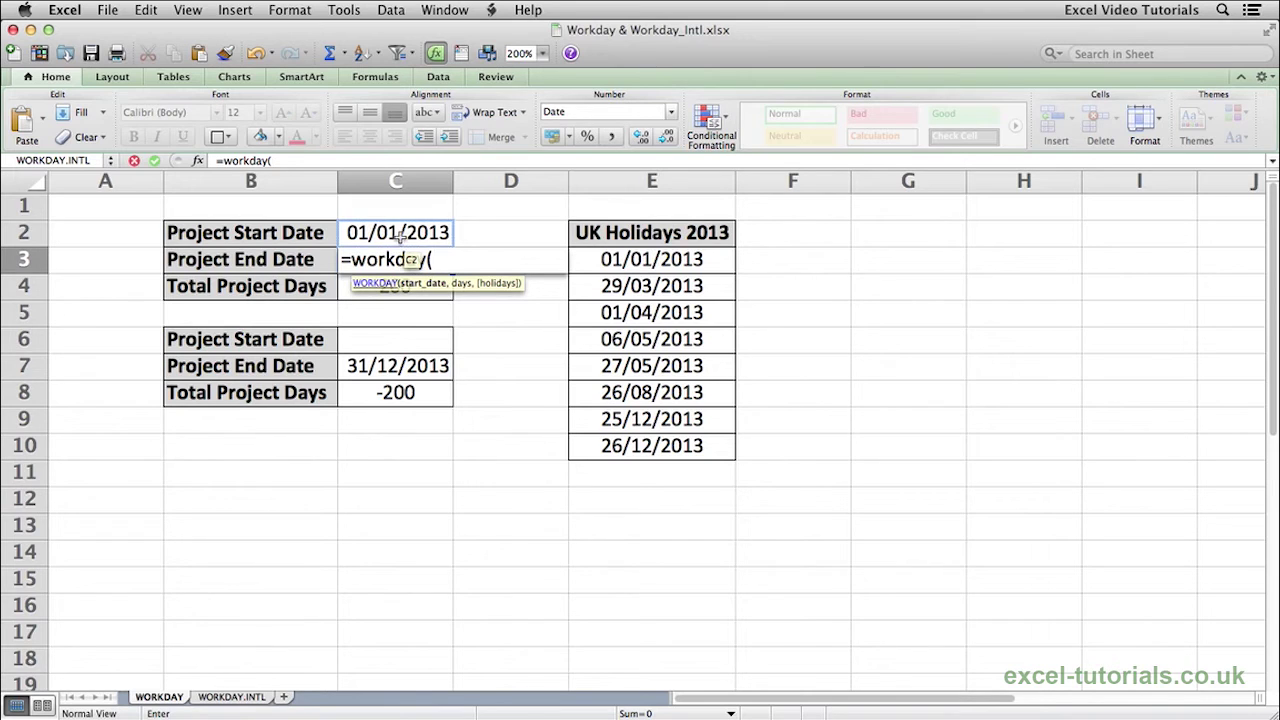
pyautogui.click(401, 236)
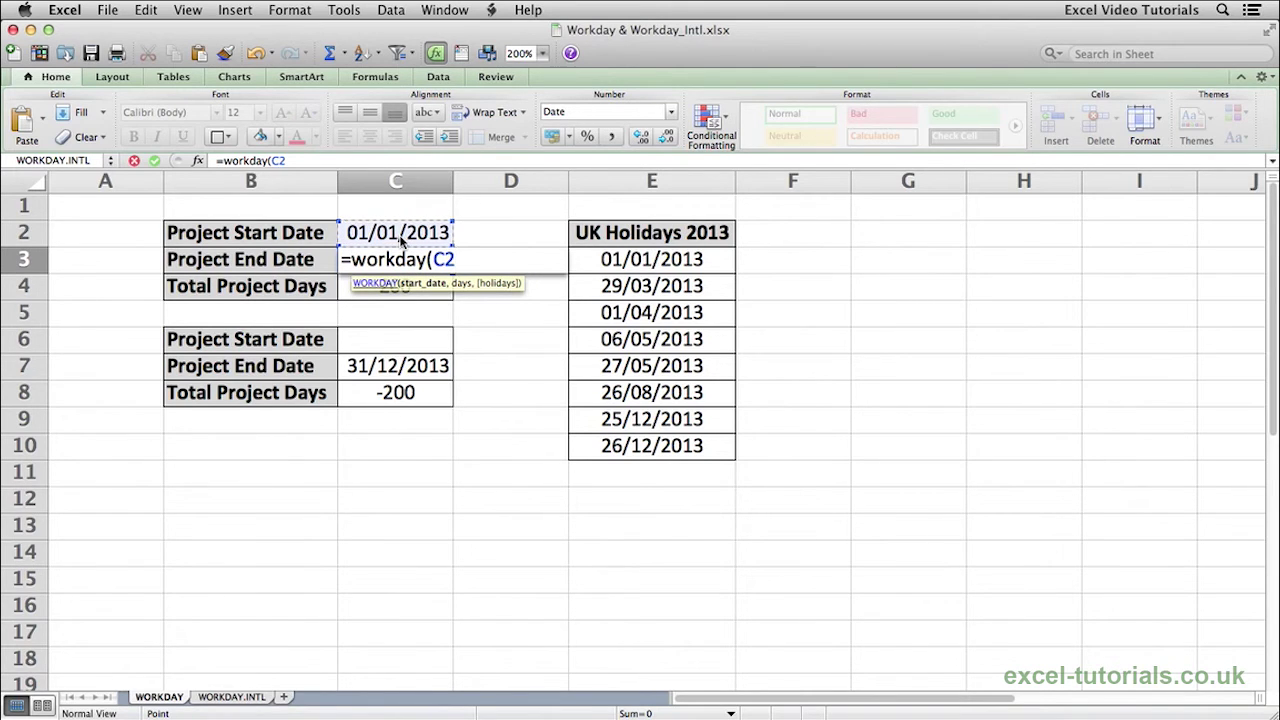
pyautogui.write(',')
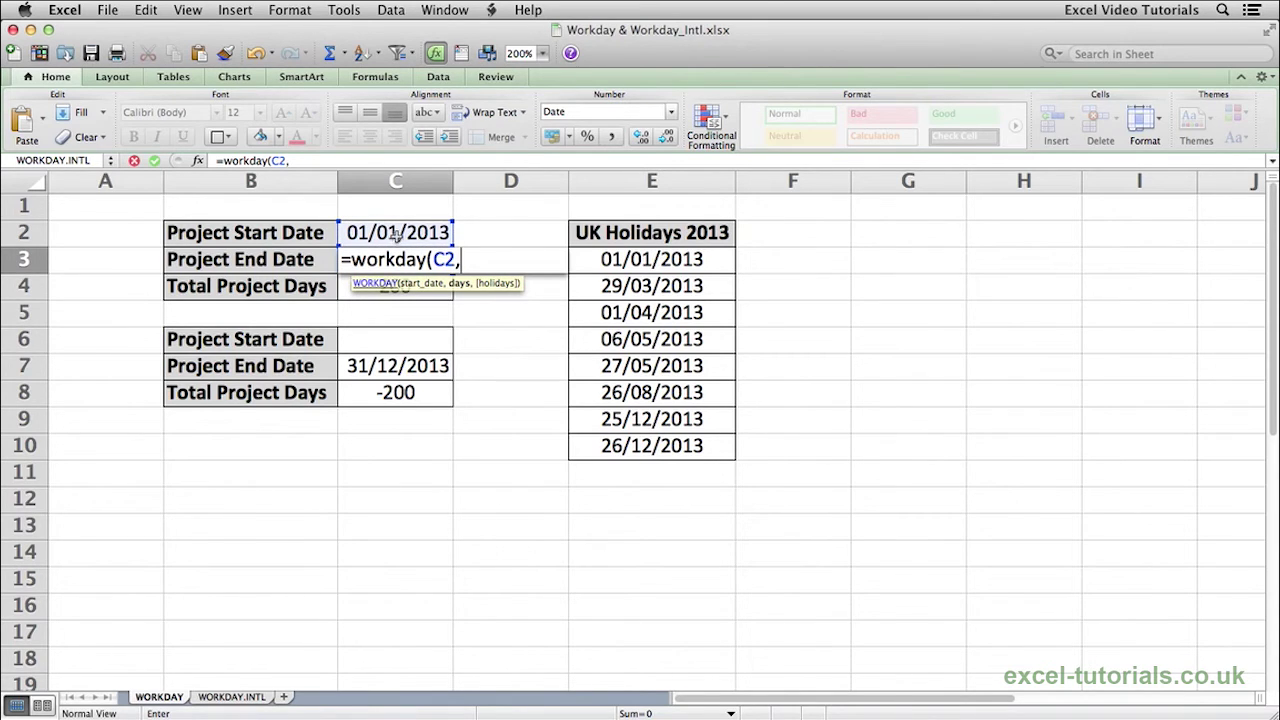
pyautogui.click(346, 287)
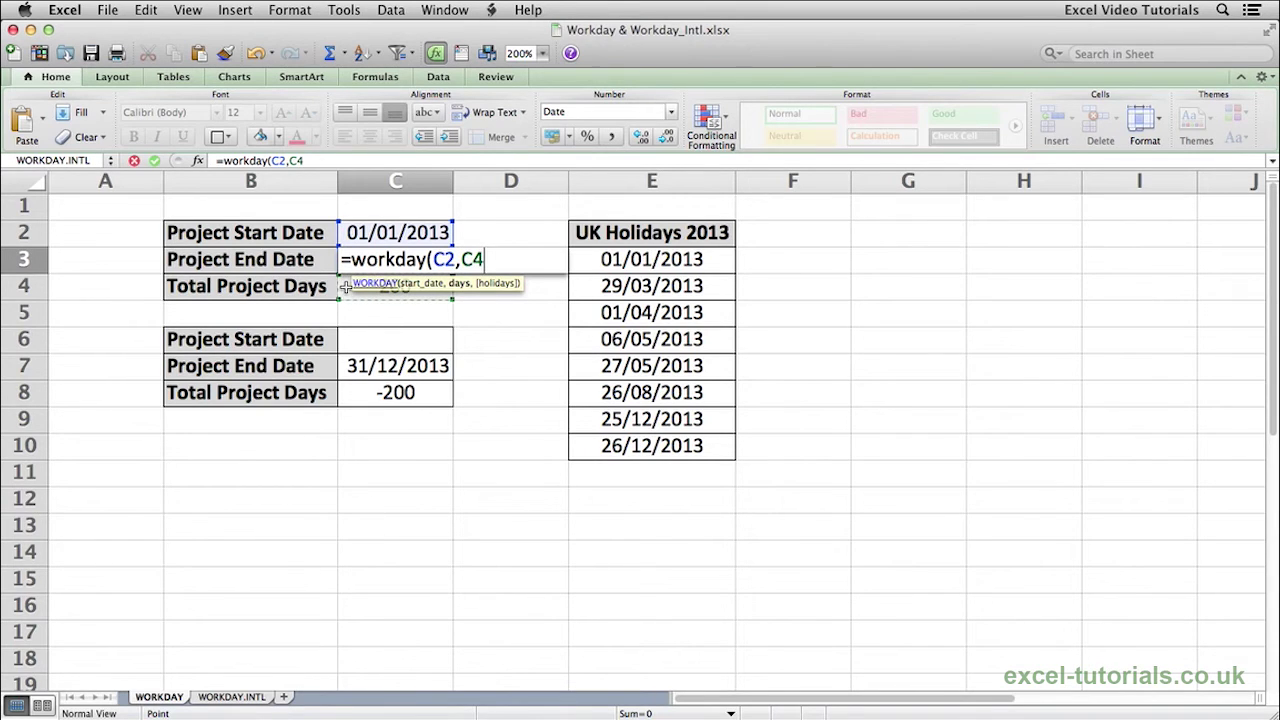
pyautogui.write(',')
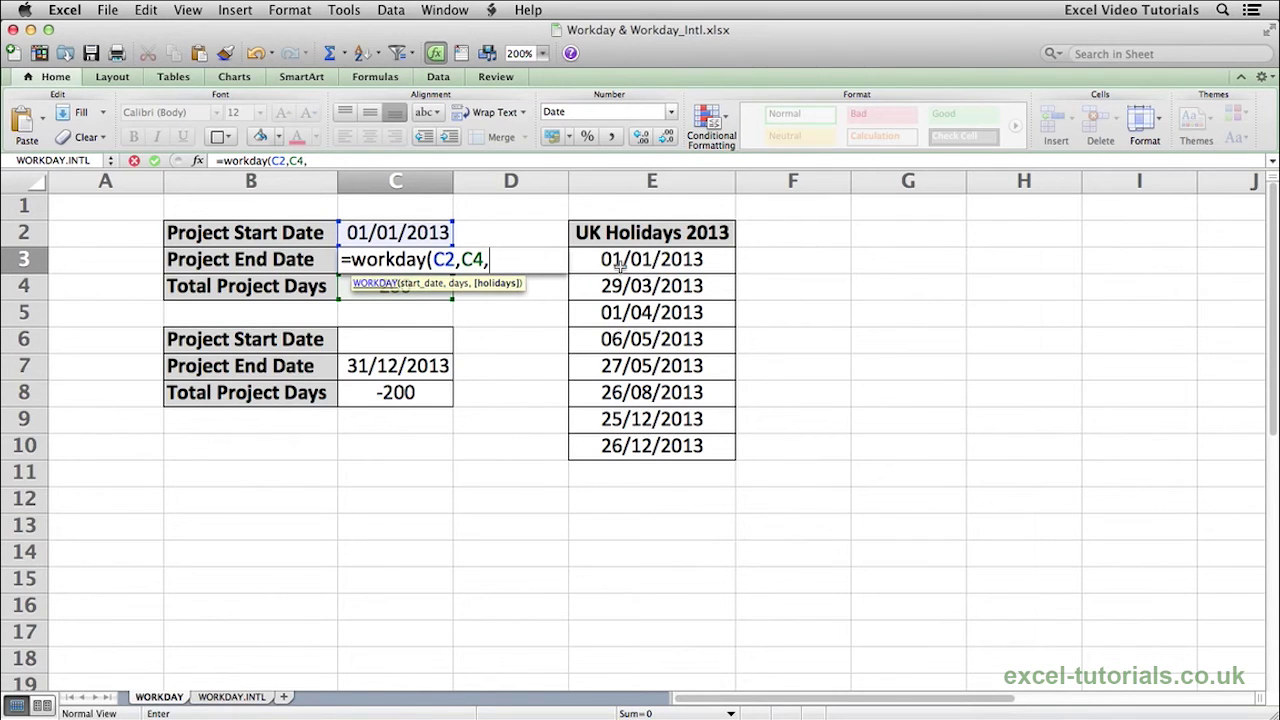
pyautogui.moveTo(625, 260); pyautogui.dragTo(628, 450)
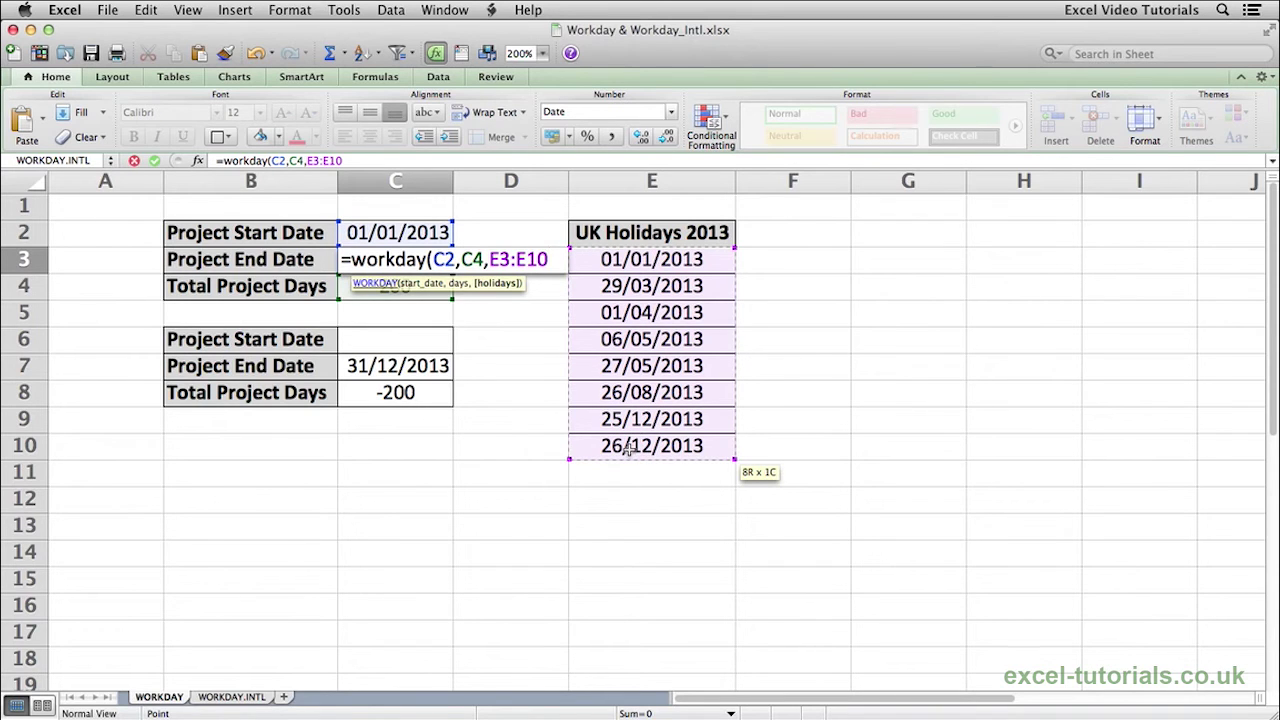
pyautogui.write(')')
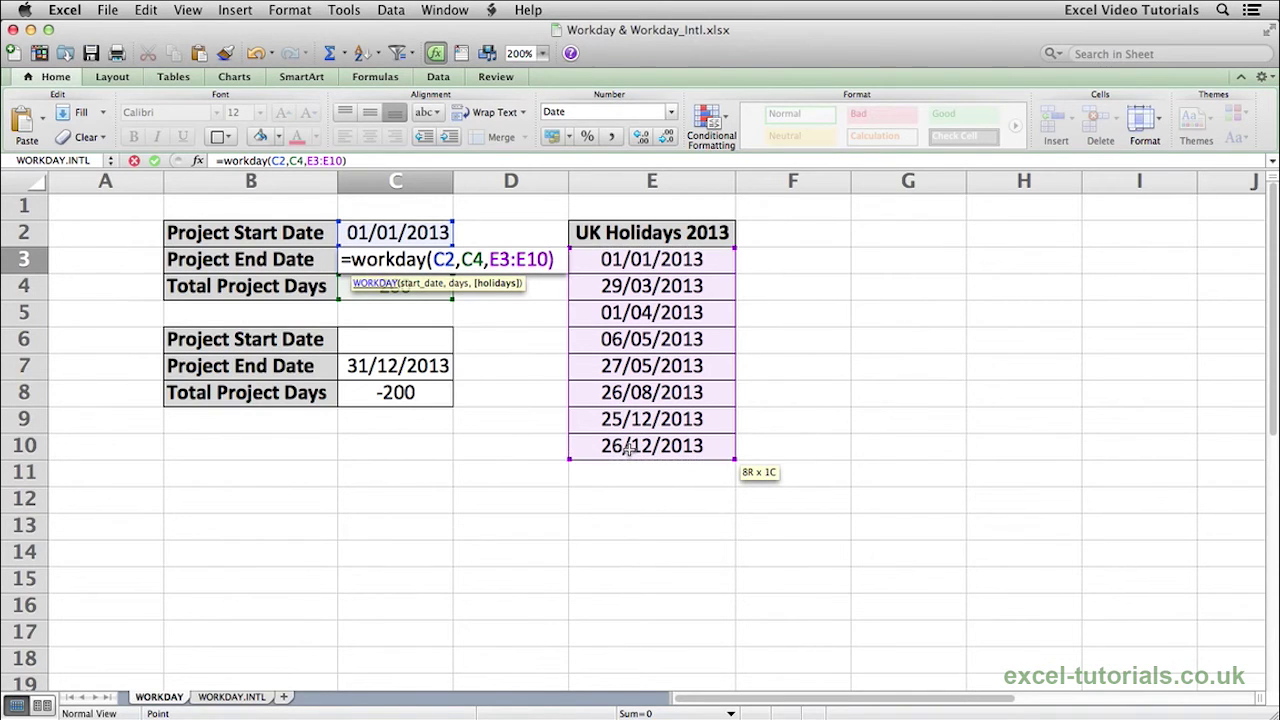
pyautogui.press('Return')
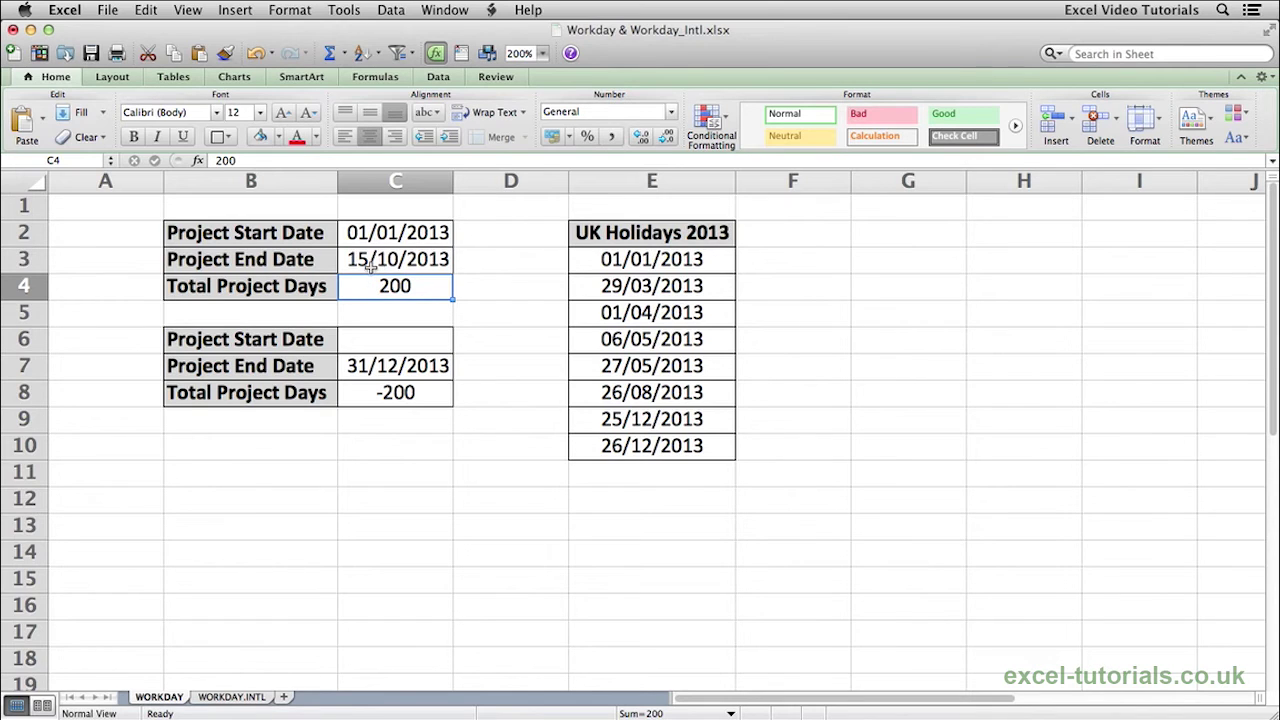
# Select the empty Project Start Date cell C6
pyautogui.click(396, 345)
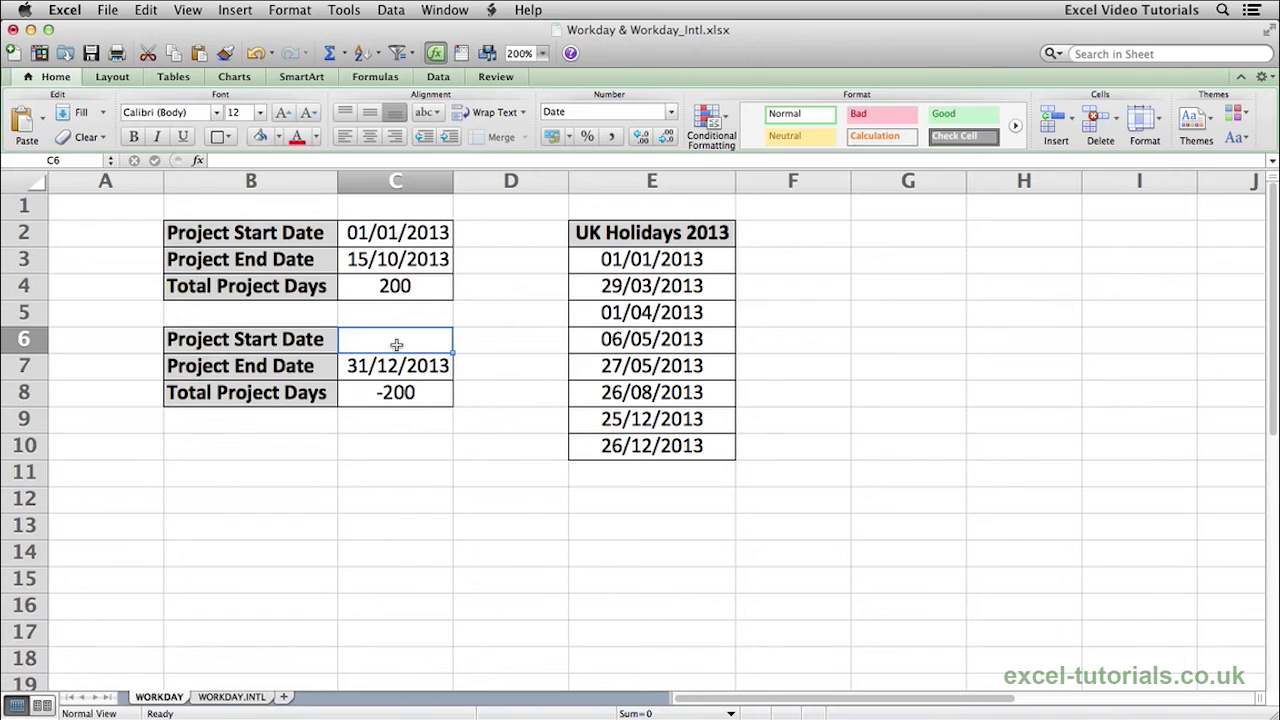
# Enter =WORKDAY(C7,C8,E3:E10) in C6, returning 15/03/2013, and check the formula
pyautogui.write('=wo')
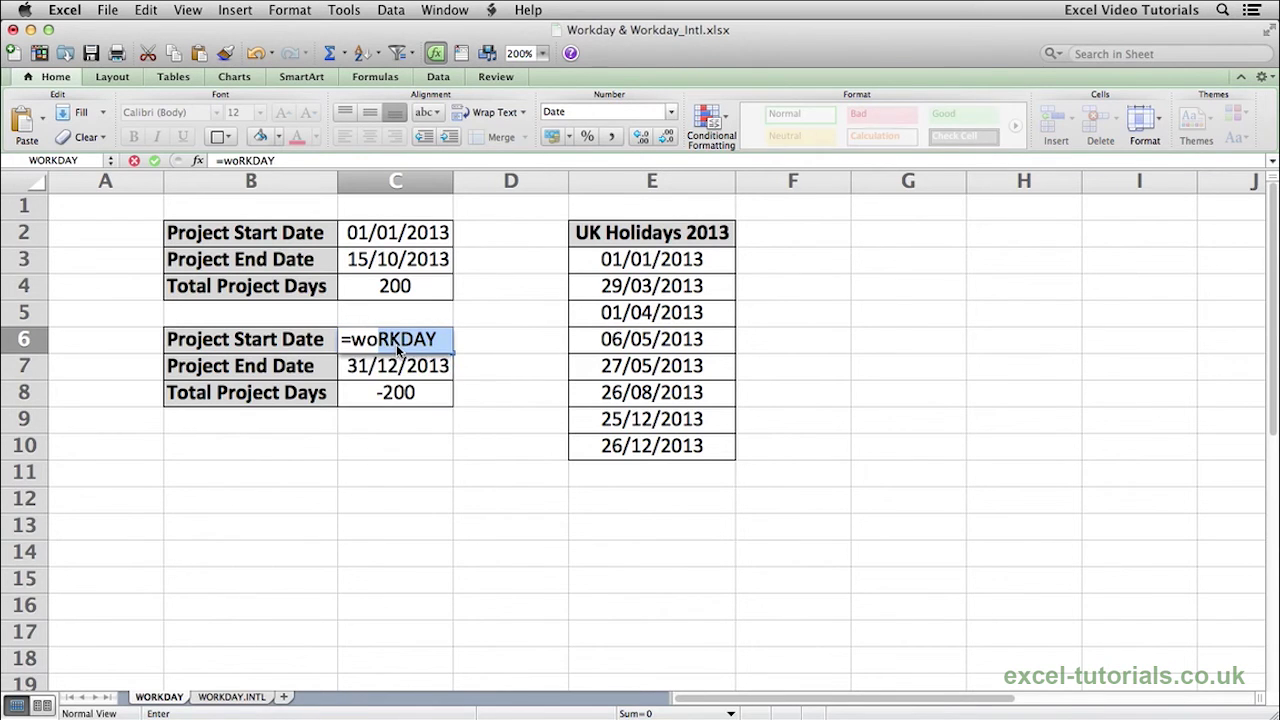
pyautogui.write('rkday(')
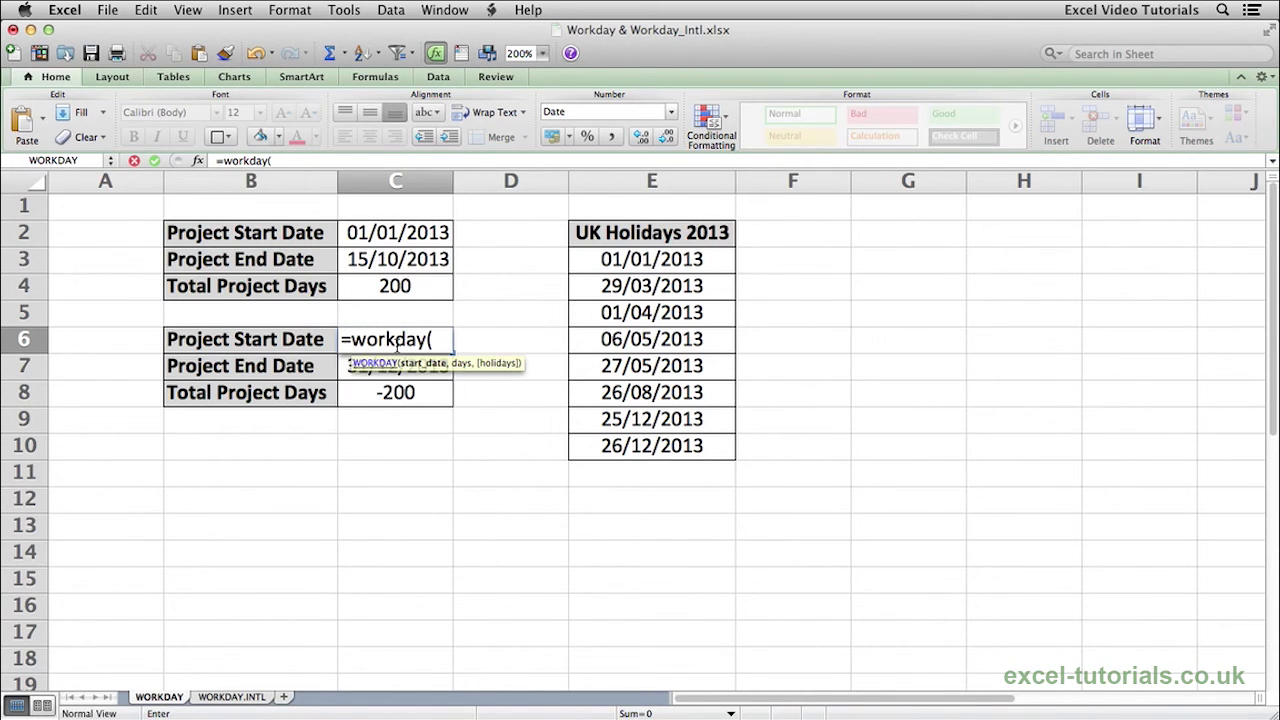
pyautogui.moveTo(345, 370); pyautogui.dragTo(346, 371)
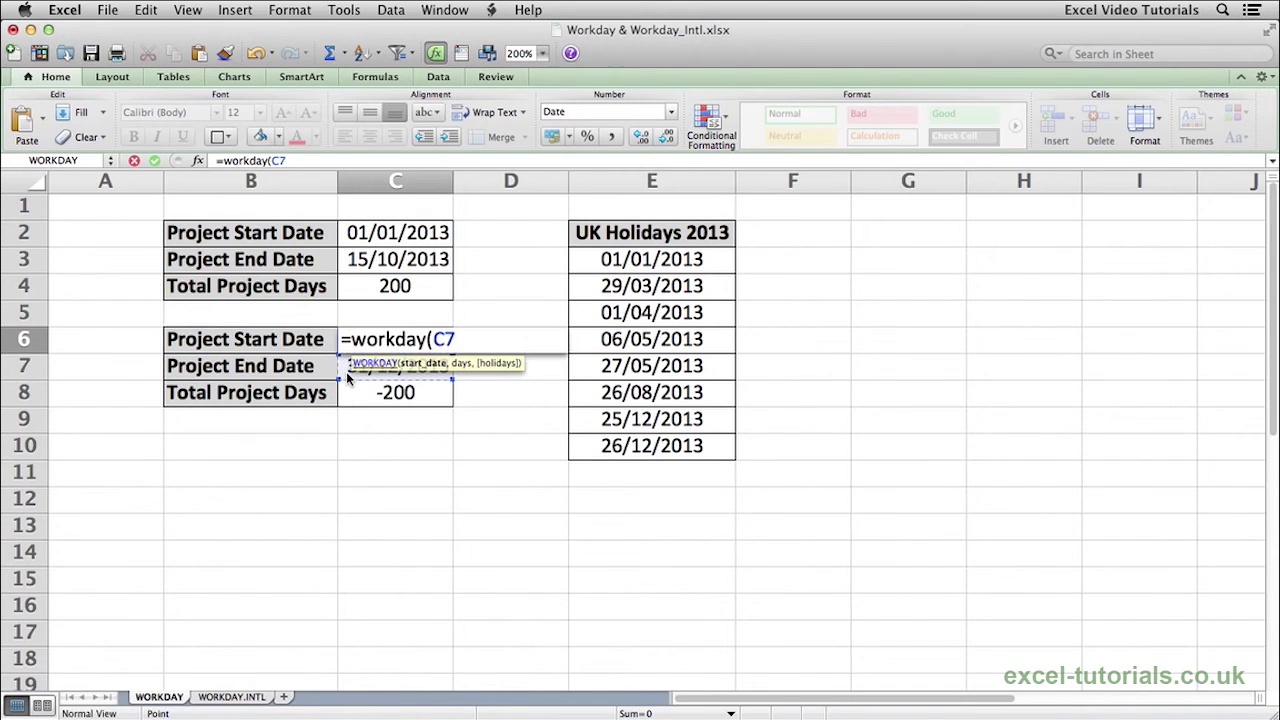
pyautogui.write(',')
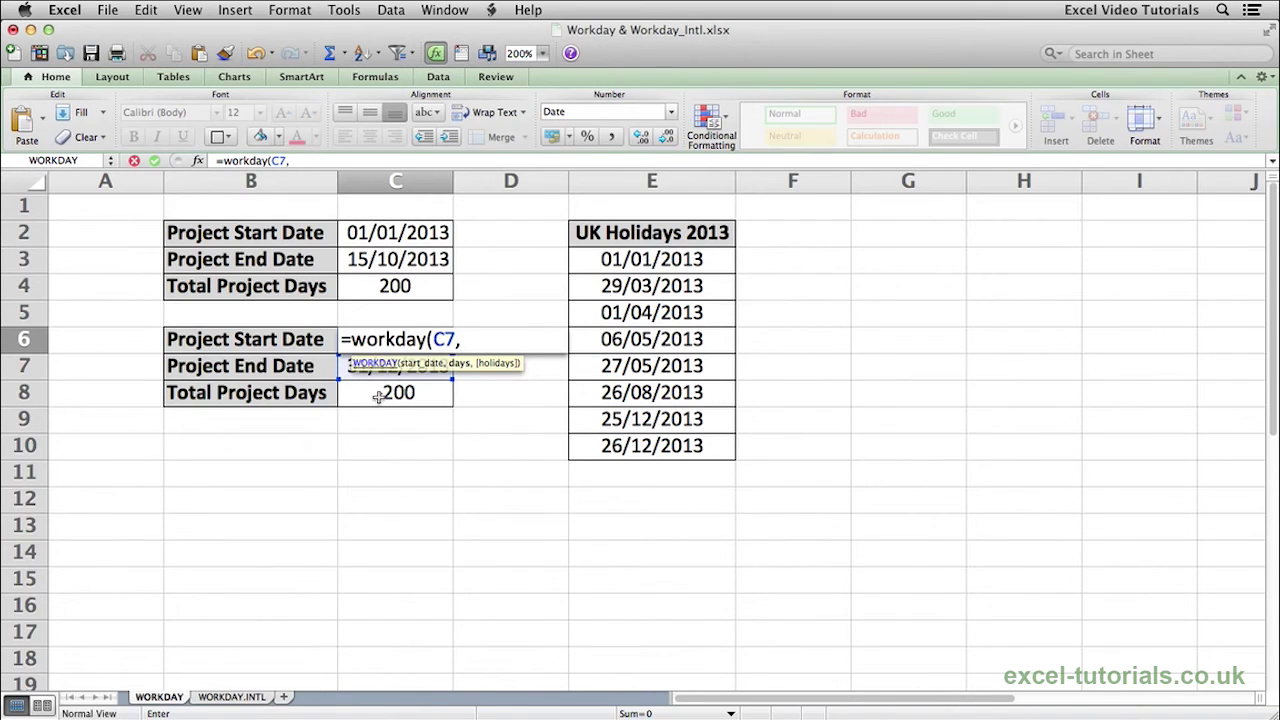
pyautogui.click(378, 396)
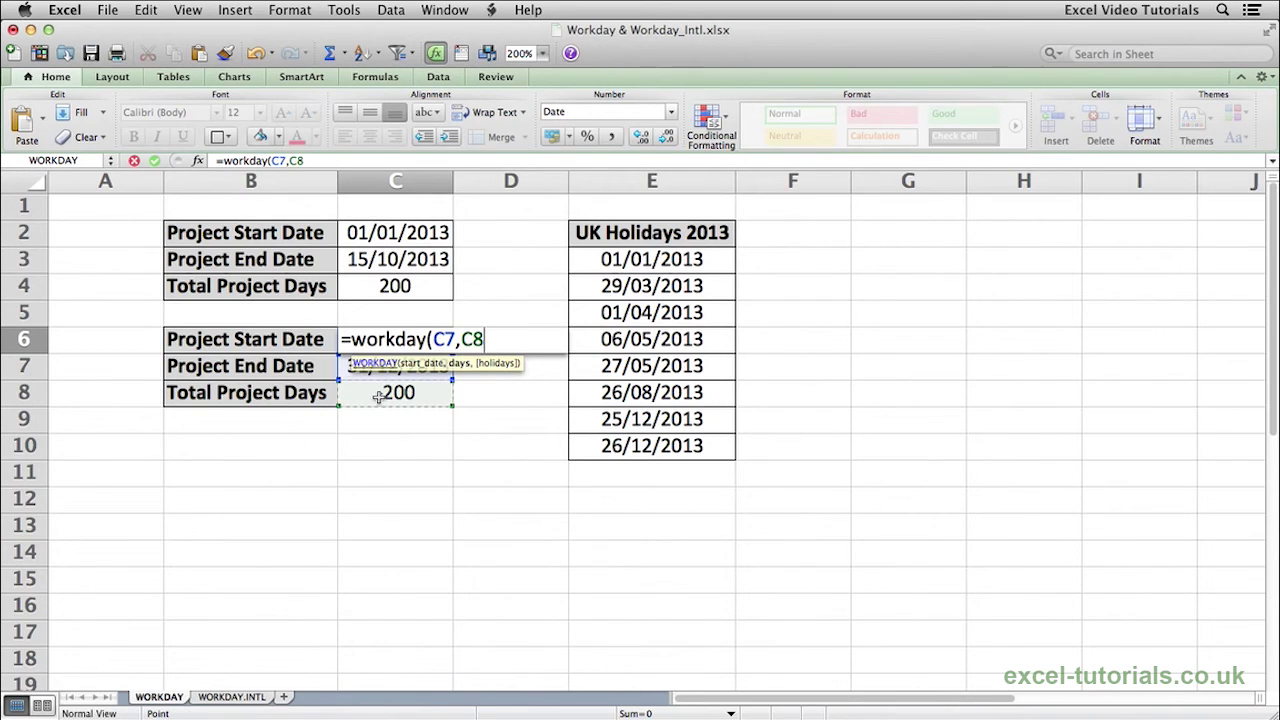
pyautogui.write(',')
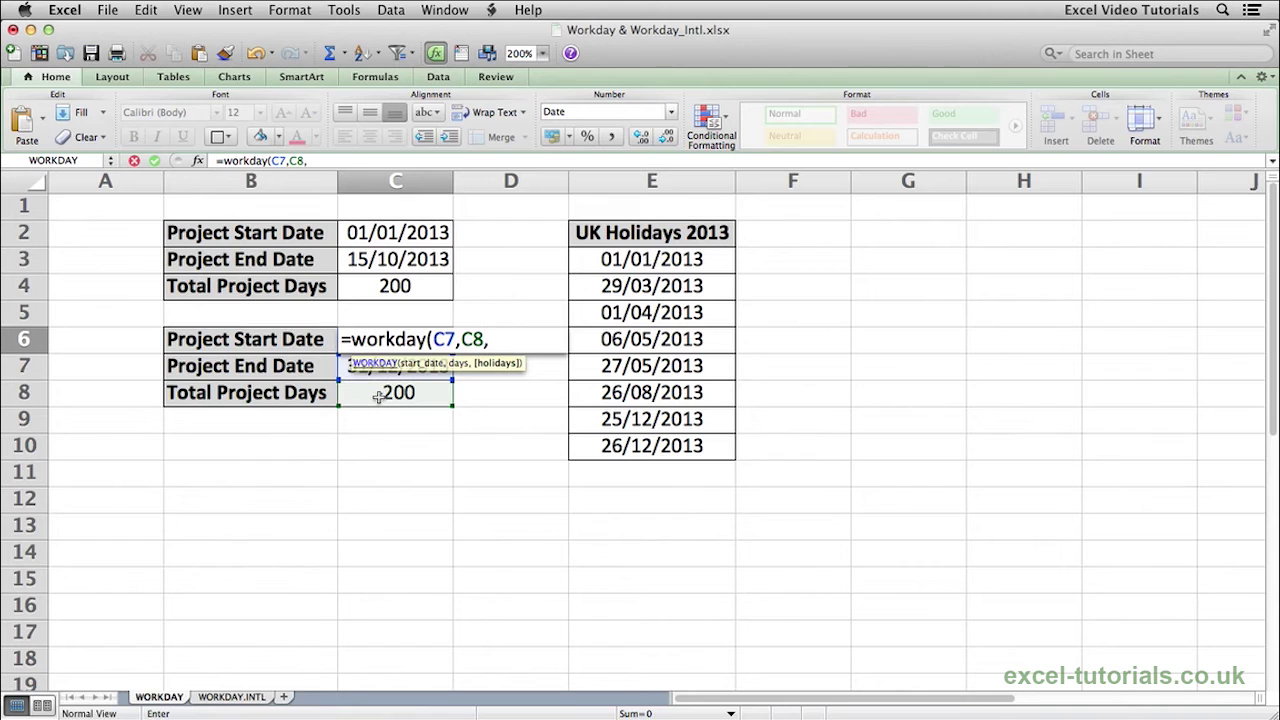
pyautogui.moveTo(651, 259); pyautogui.dragTo(651, 288)
pyautogui.moveTo(643, 392); pyautogui.dragTo(645, 447)
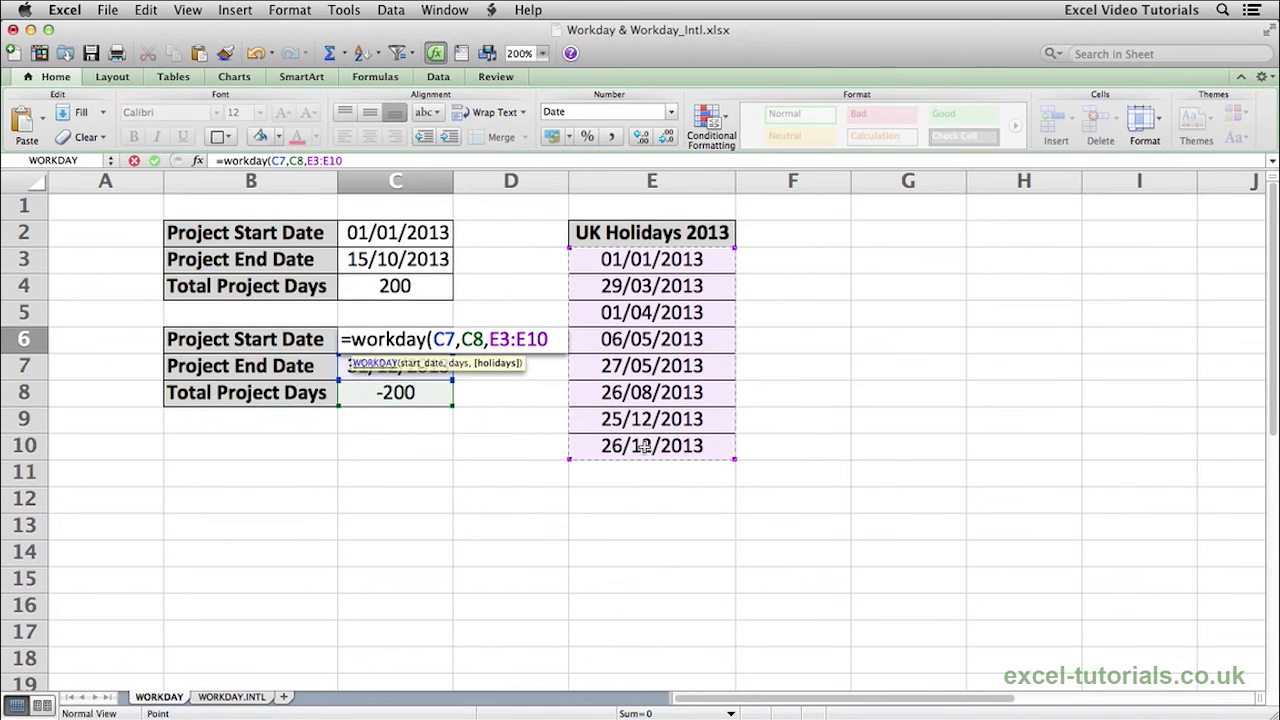
pyautogui.write(')')
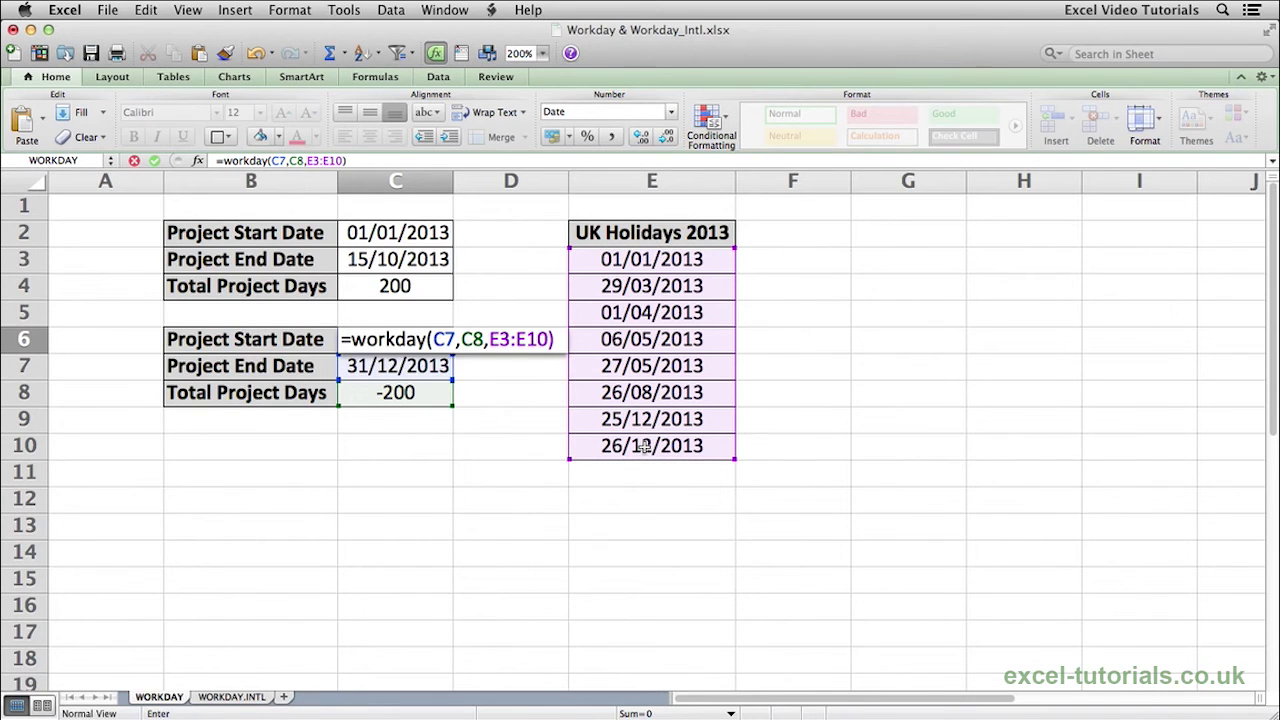
pyautogui.press('Return')
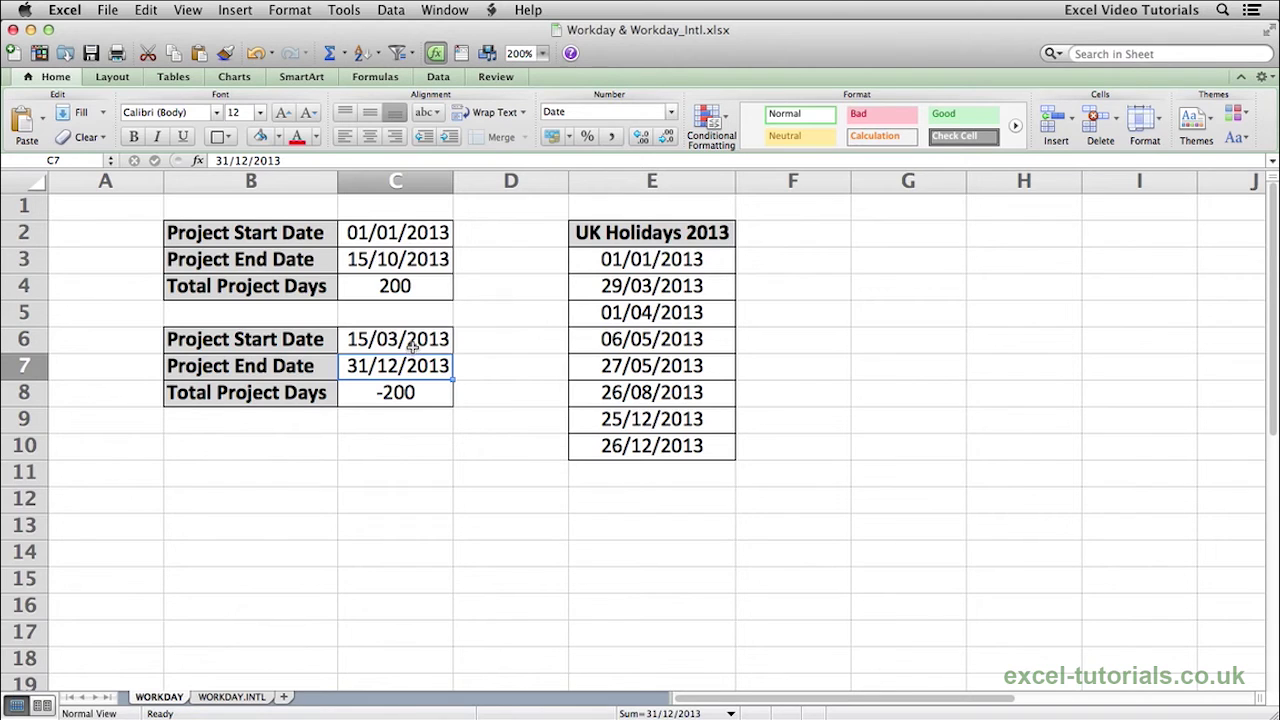
pyautogui.click(381, 345)
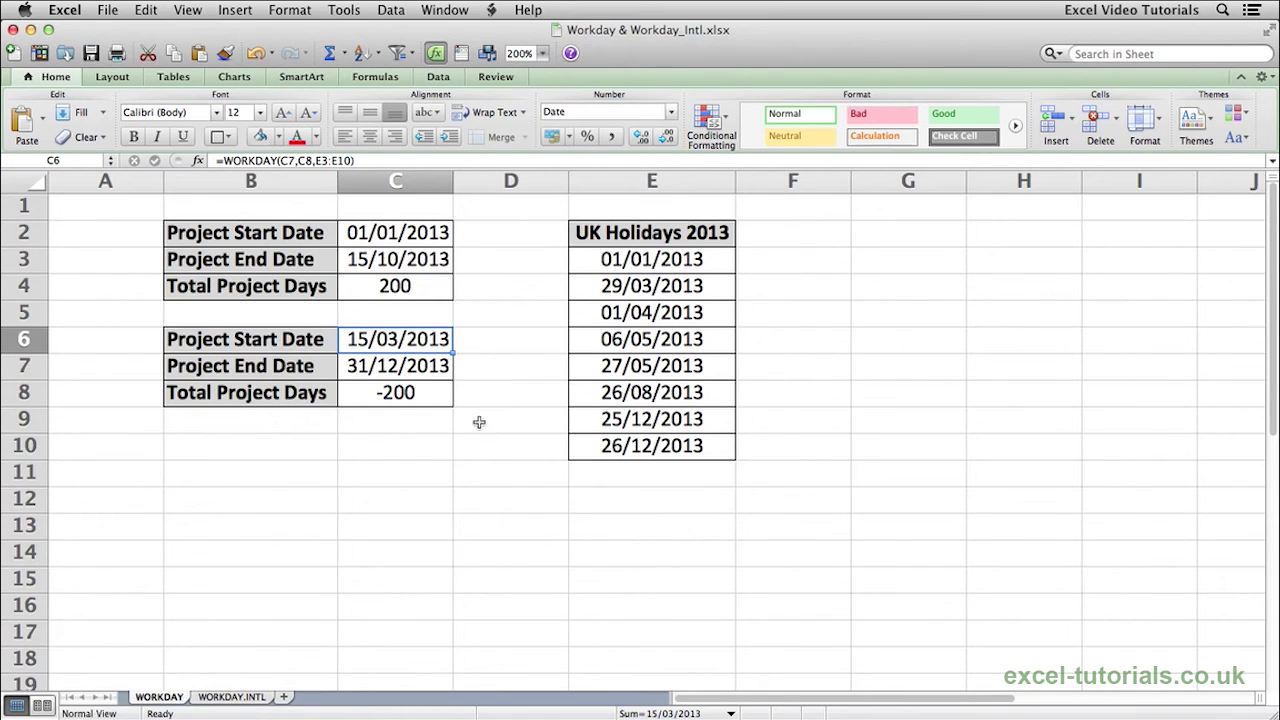
pyautogui.click(420, 445)
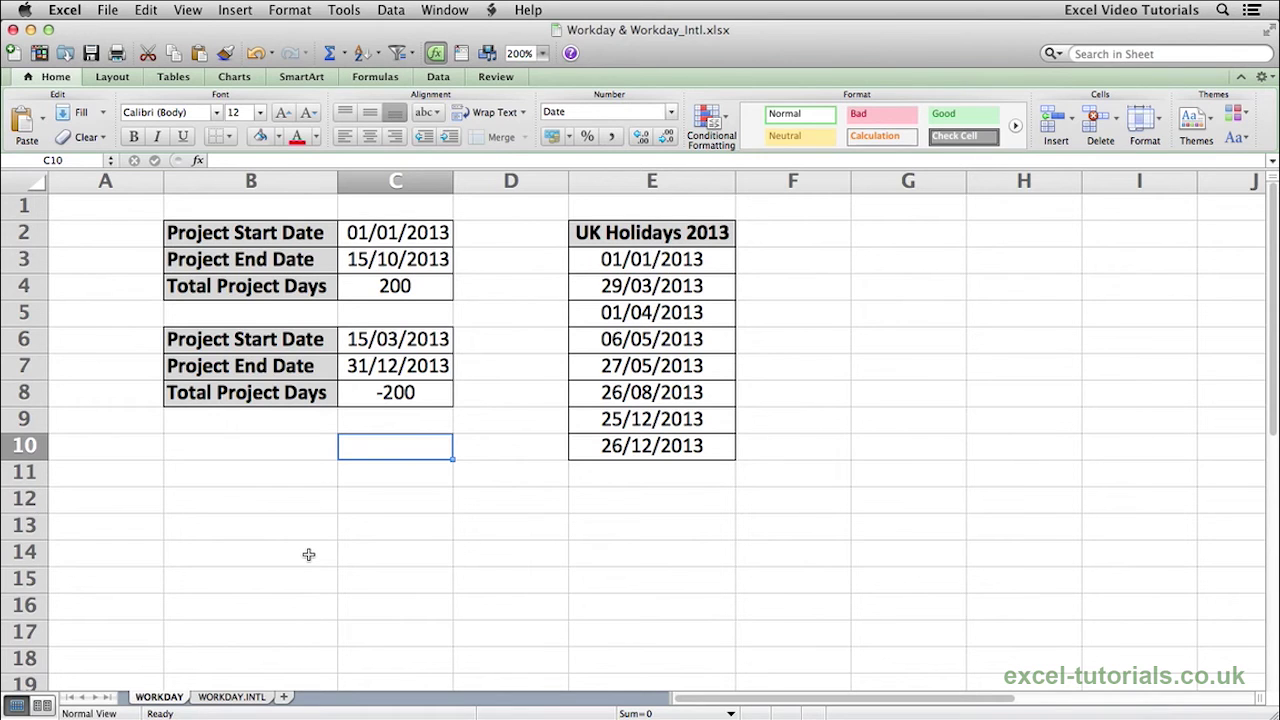
pyautogui.click(236, 698)
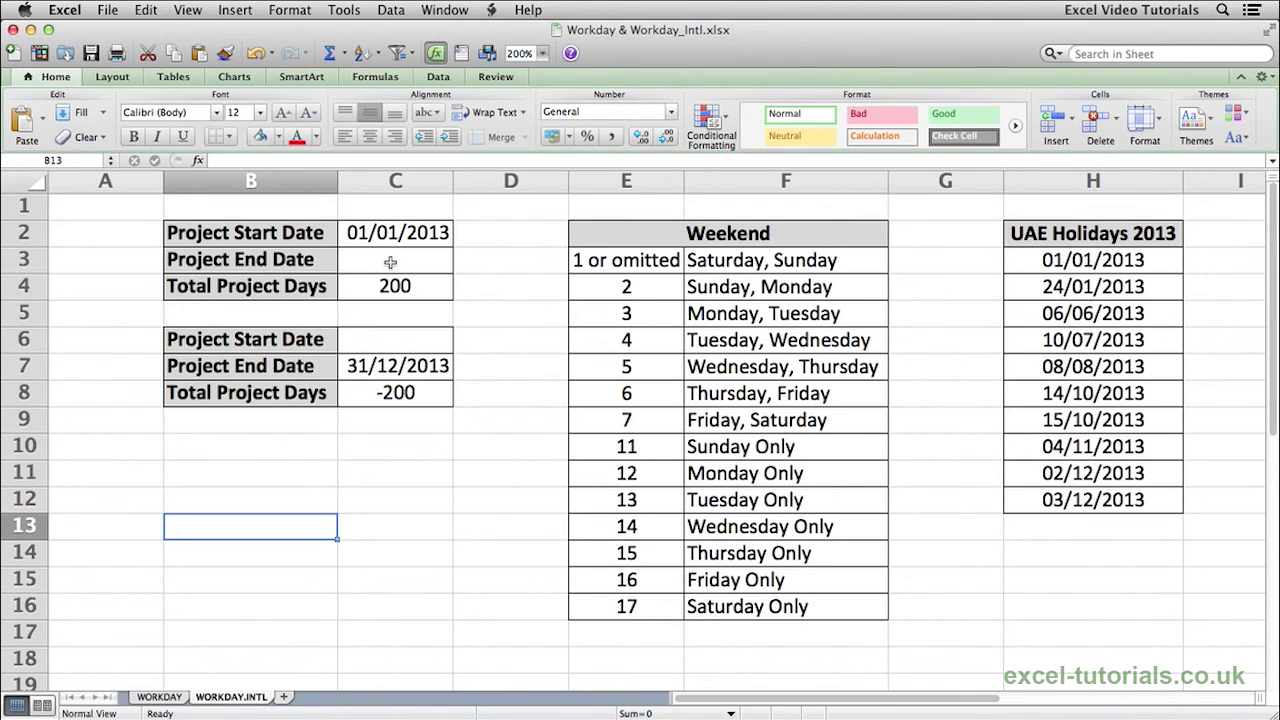
pyautogui.click(390, 262)
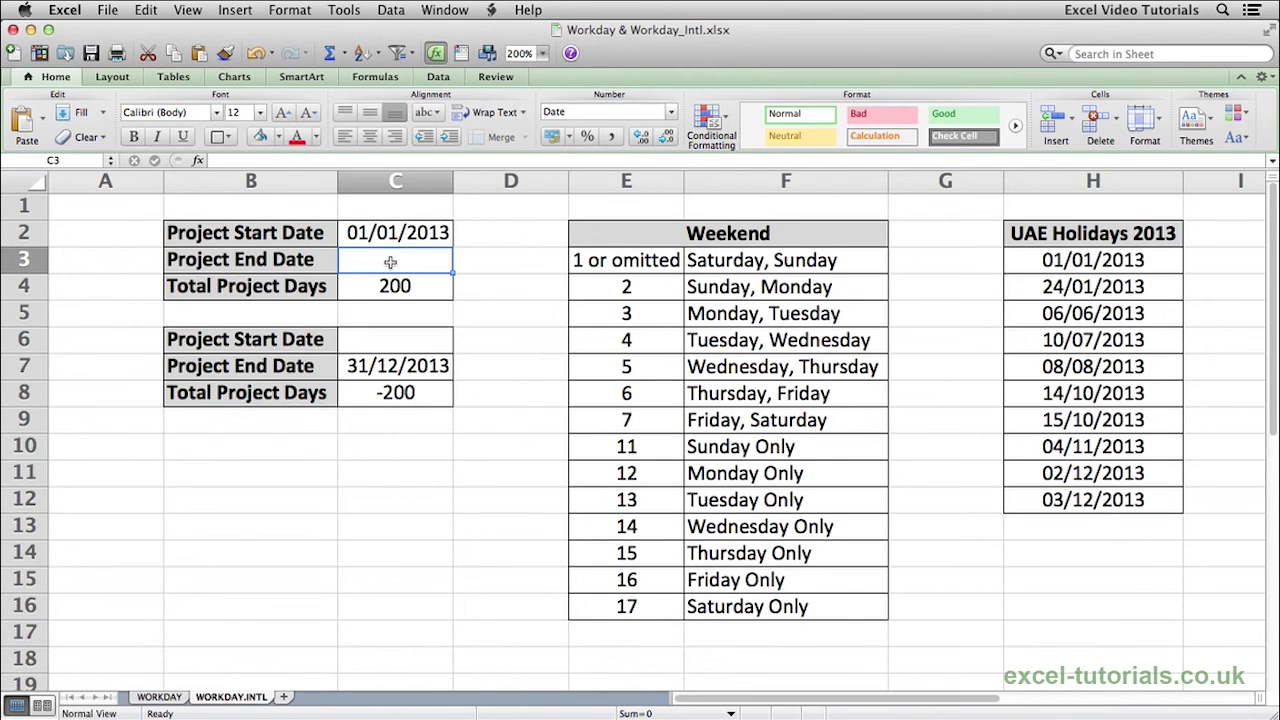
# Enter =WORKDAY.INTL(C2,C4,7,H3:H12) in C3, giving an end date of 16/10/2013
pyautogui.write('=workday')
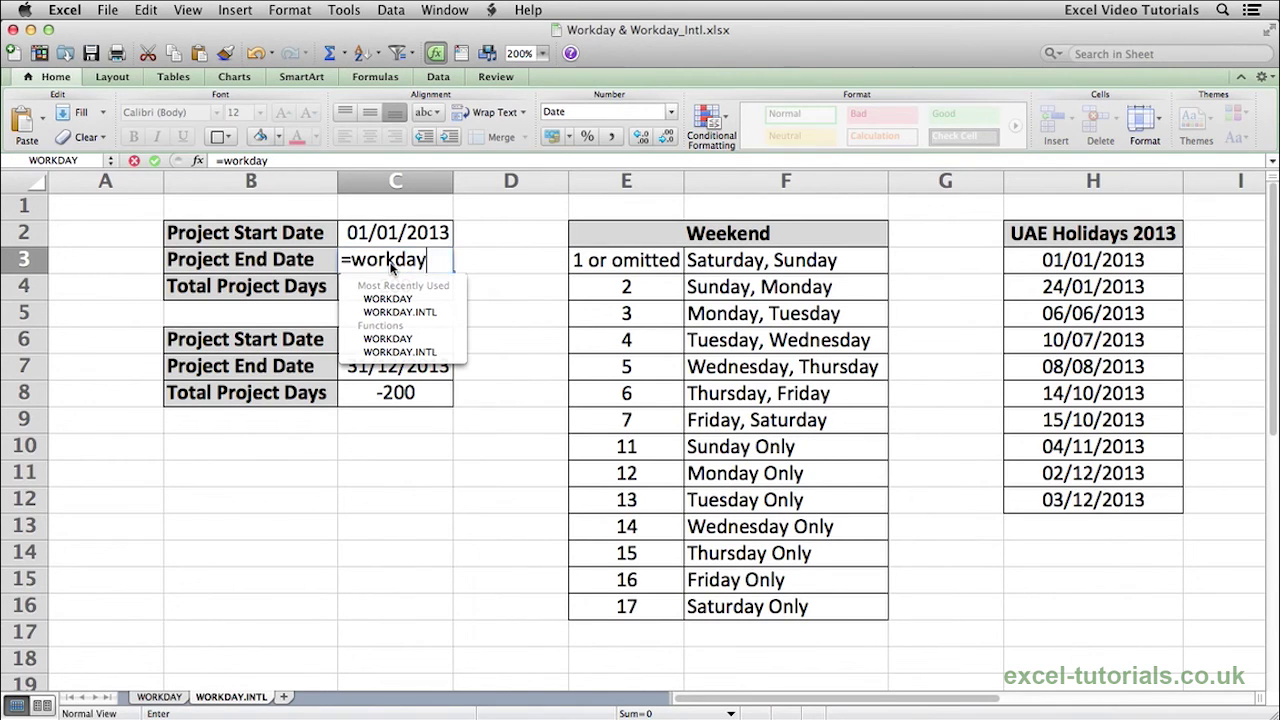
pyautogui.write('.intl')
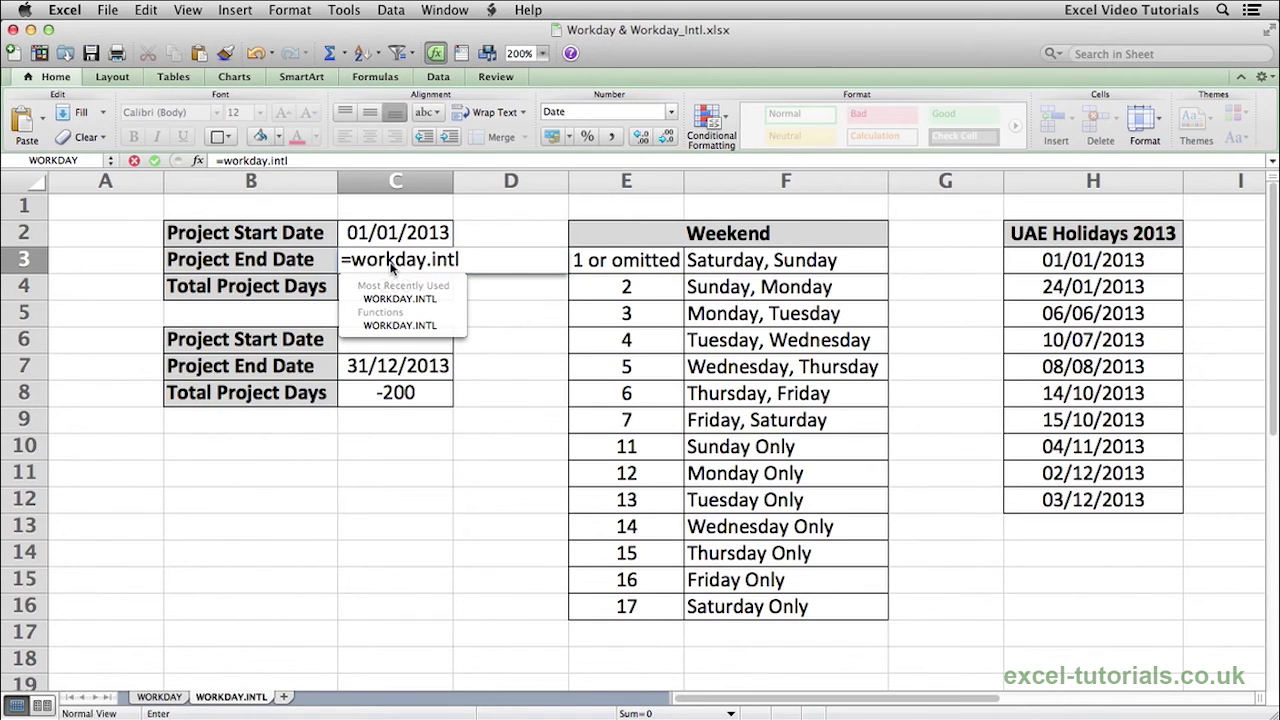
pyautogui.write('(')
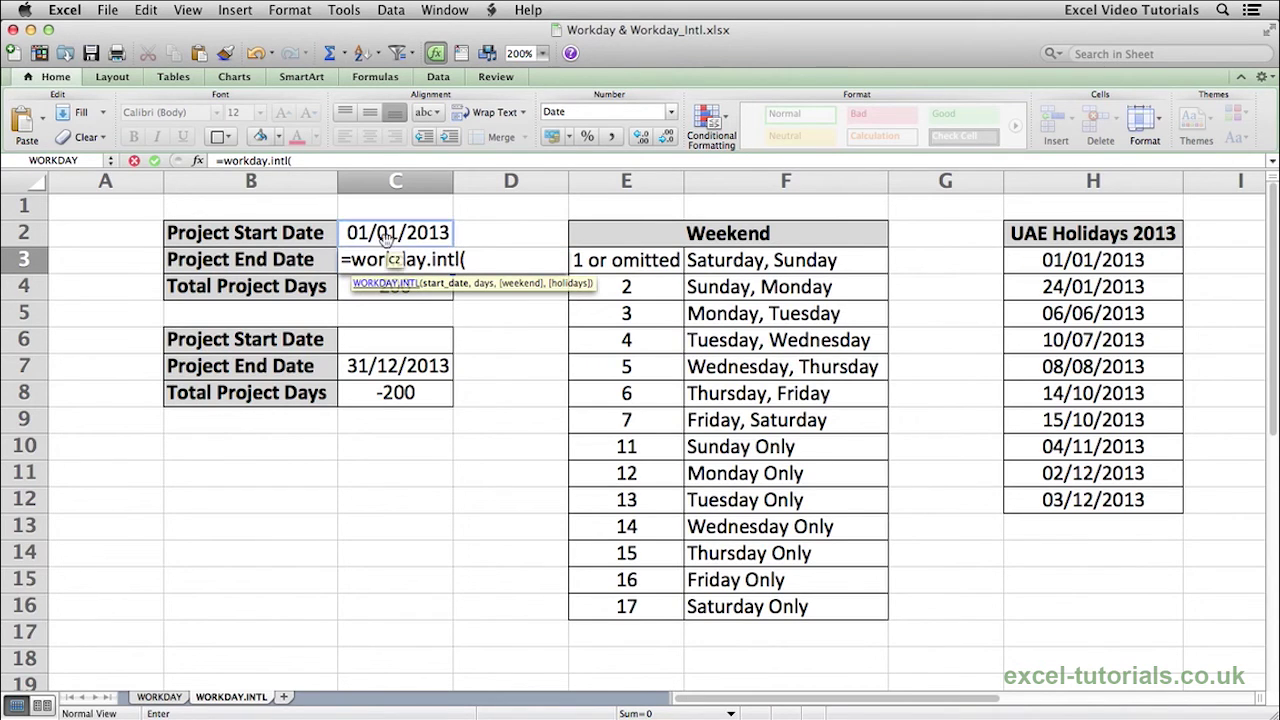
pyautogui.click(387, 236)
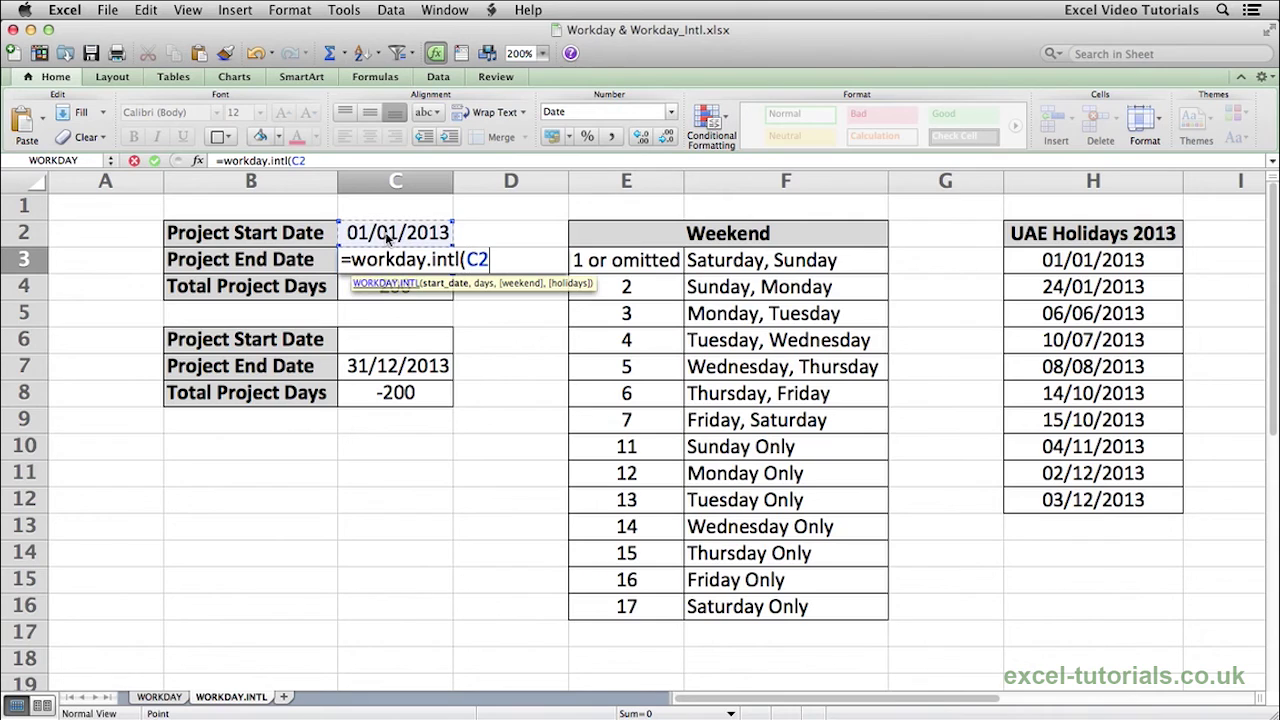
pyautogui.write(',')
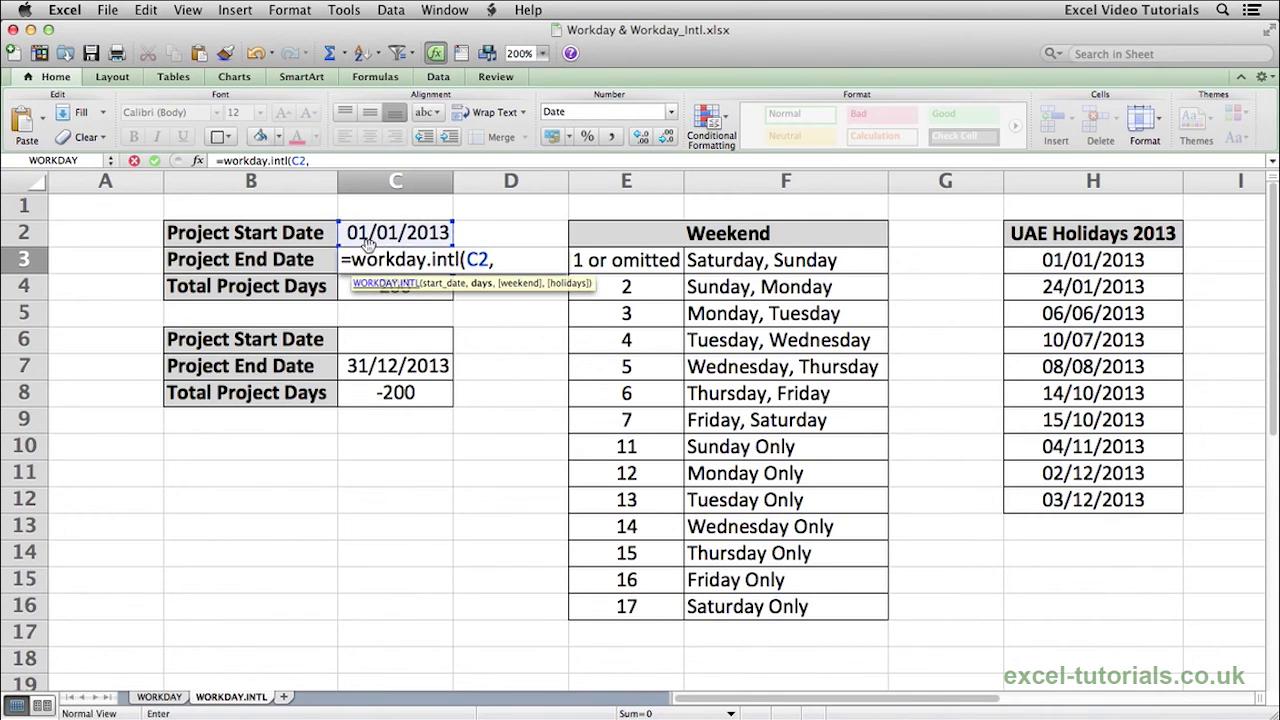
pyautogui.click(344, 290)
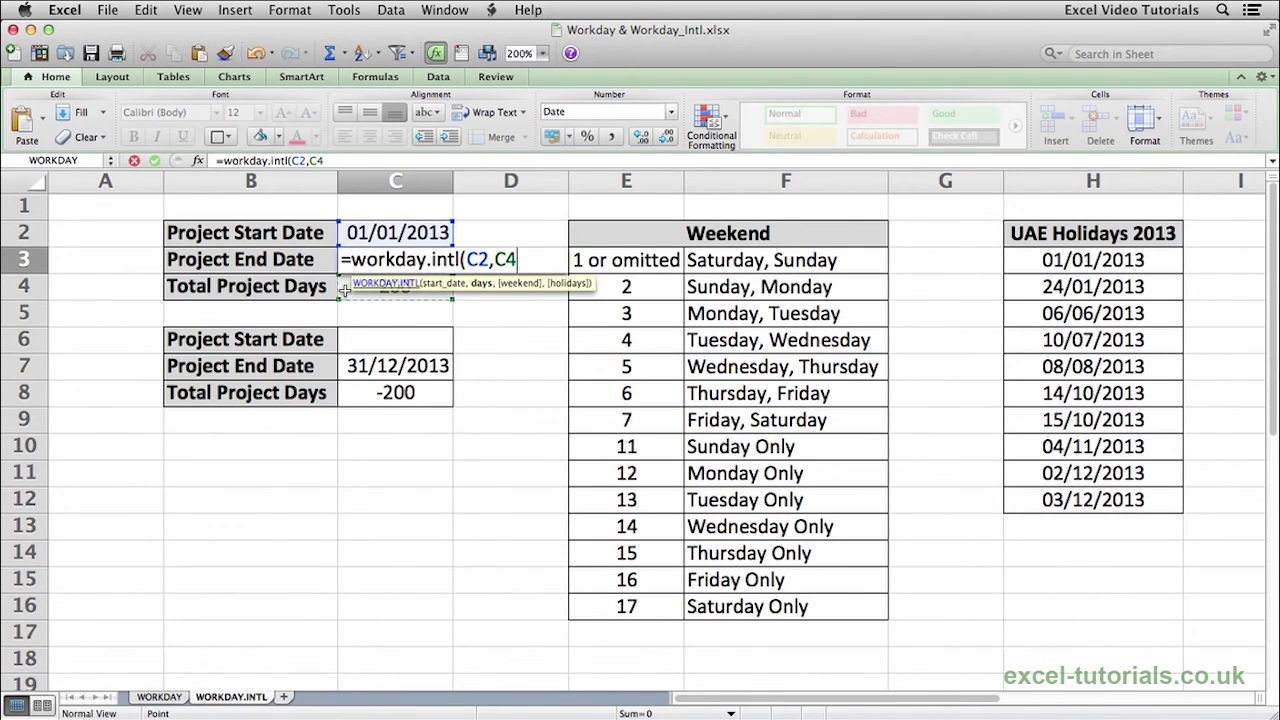
pyautogui.write(',')
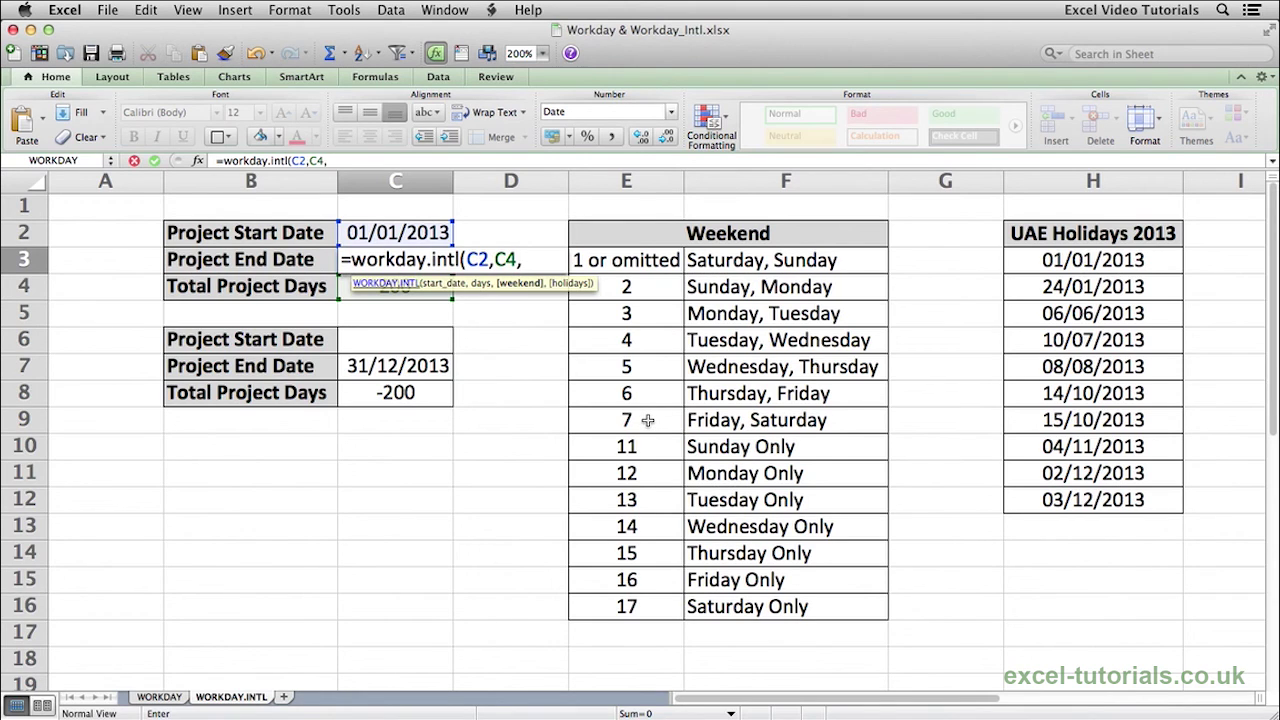
pyautogui.write('78')
pyautogui.press('BackSpace')
pyautogui.write(',')
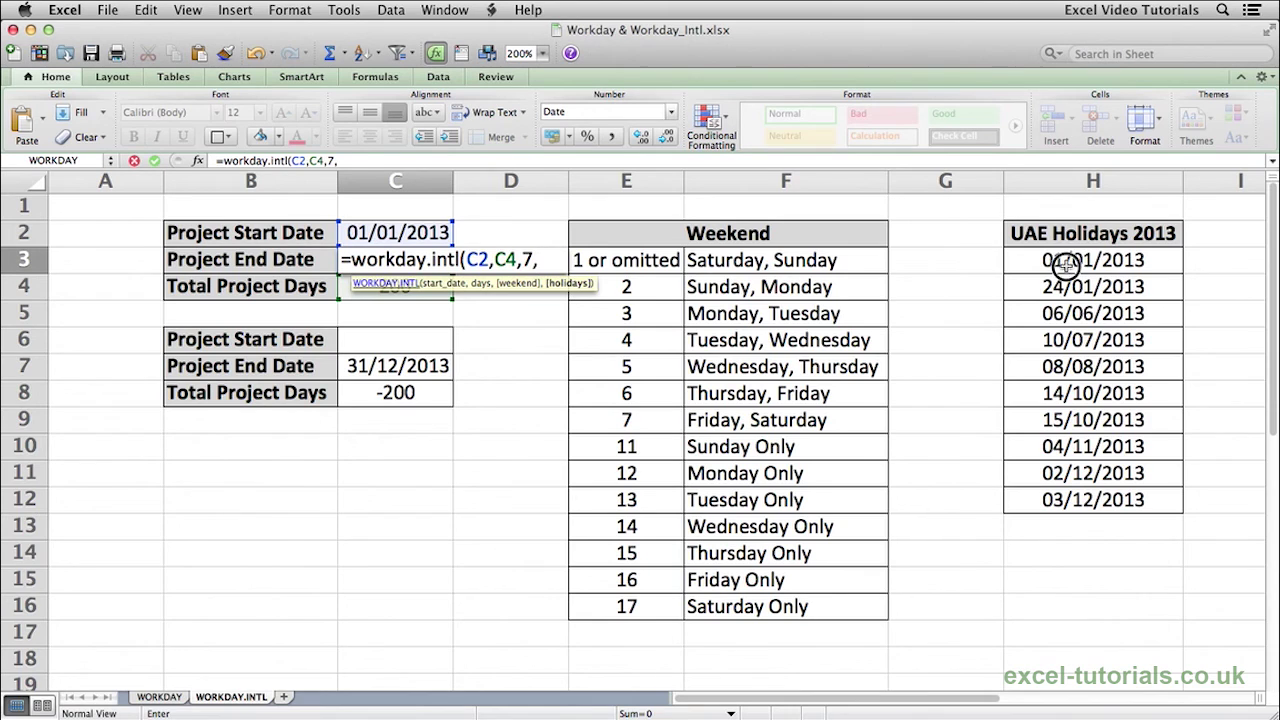
pyautogui.moveTo(1066, 266); pyautogui.dragTo(1064, 498)
pyautogui.write(')')
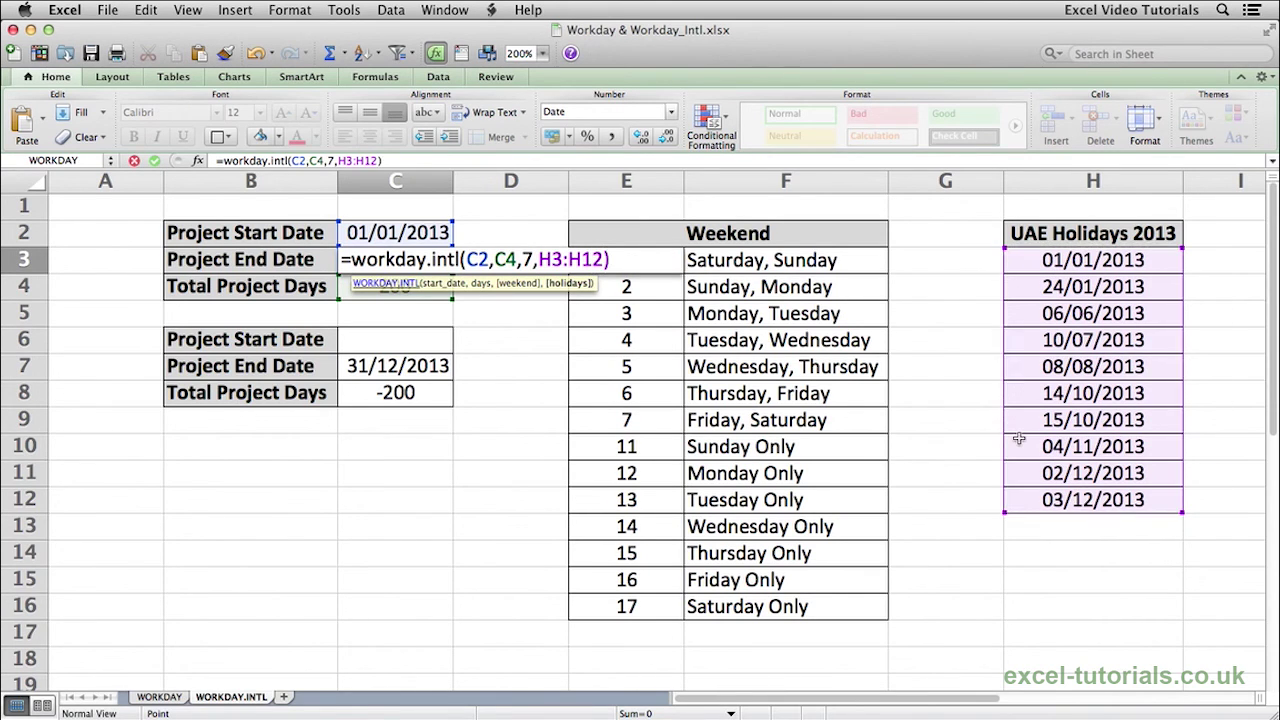
pyautogui.press('Return')
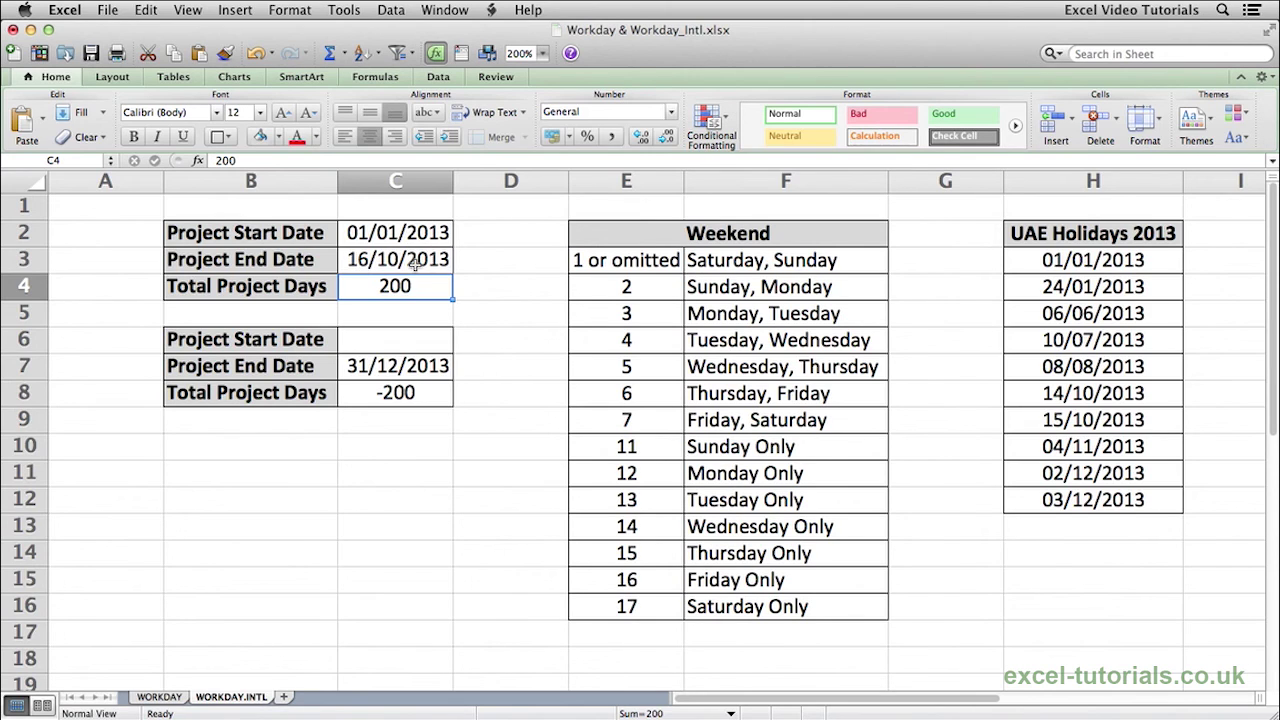
# Begin a WORKDAY.INTL formula in C6 using end date C7, -200 days and weekend code 7
pyautogui.click(395, 340)
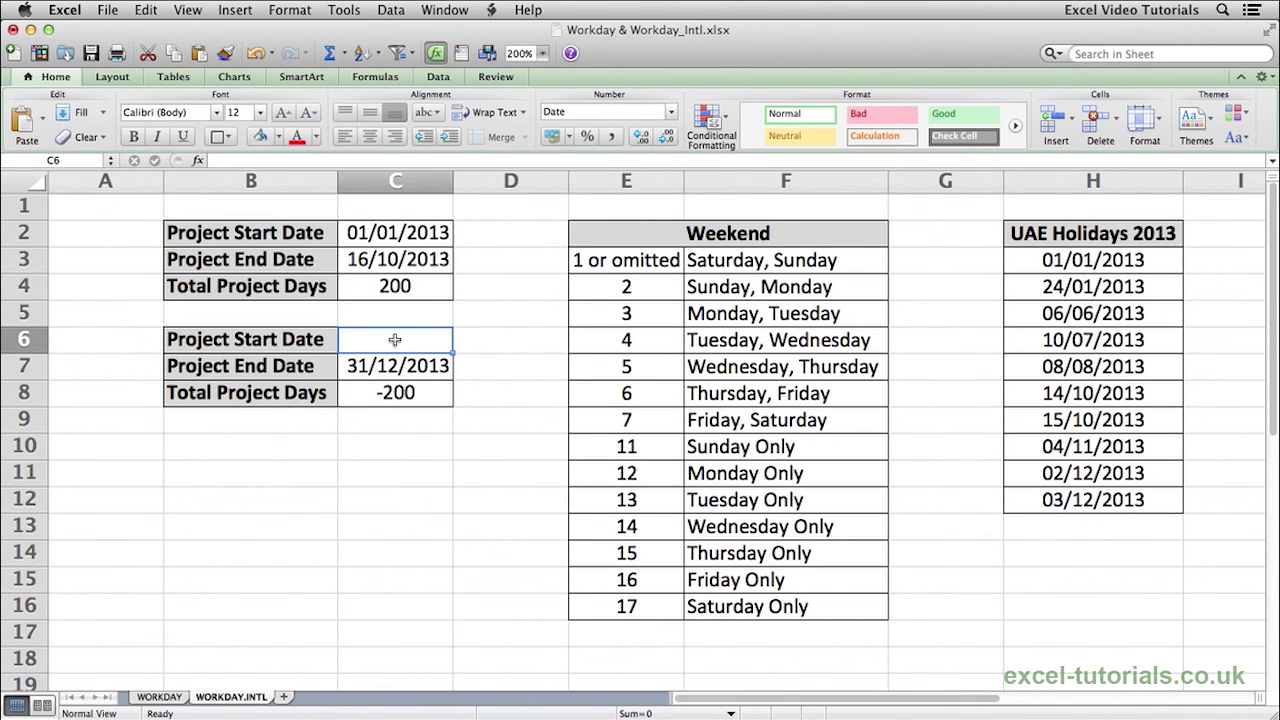
pyautogui.write('=work')
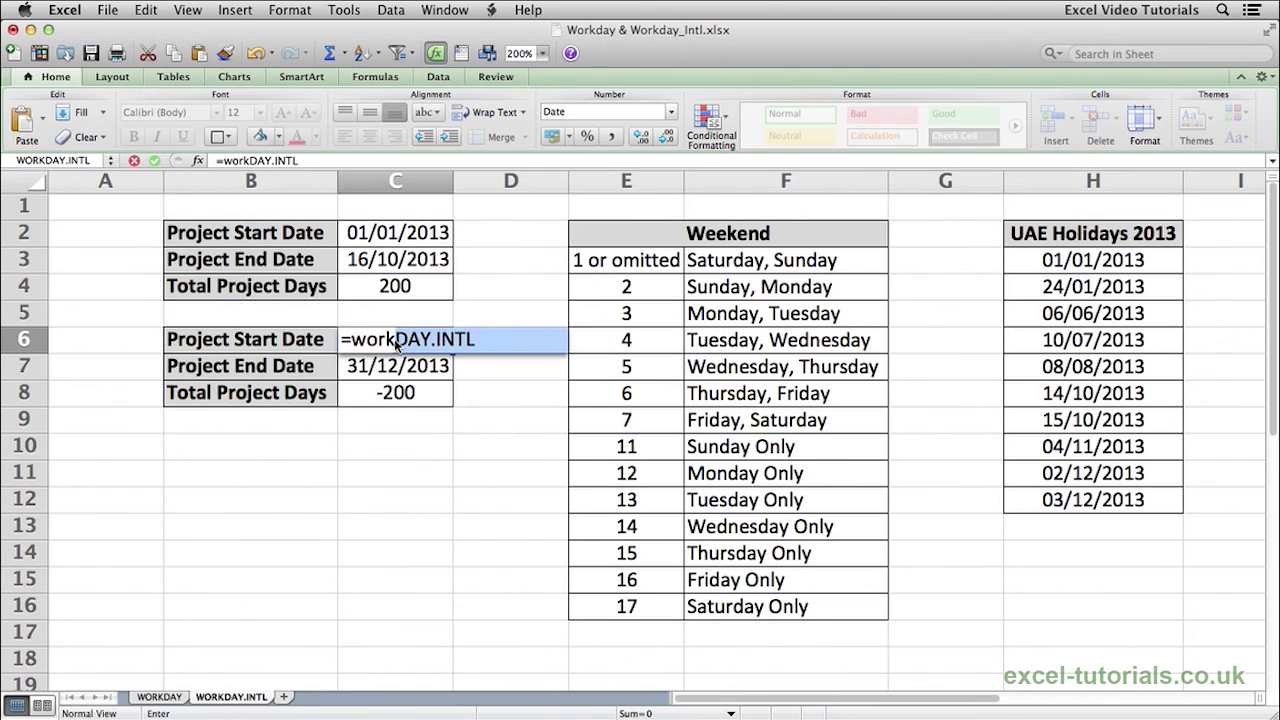
pyautogui.write('days.')
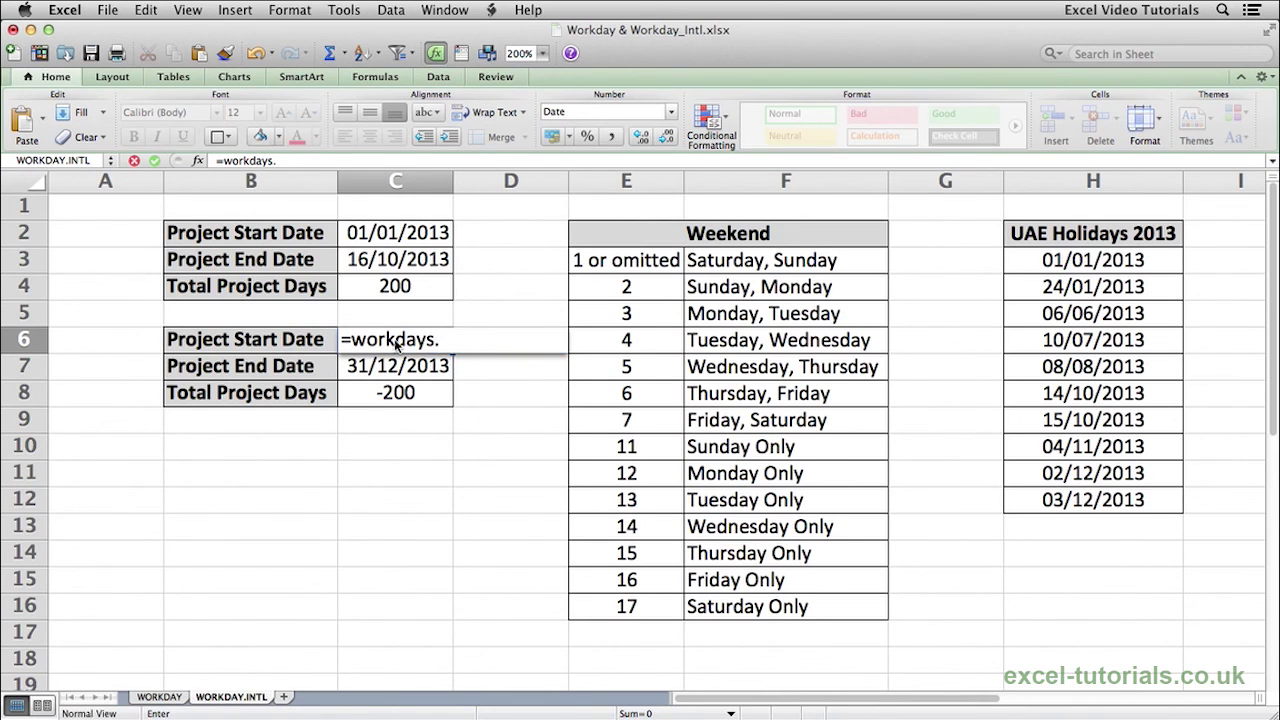
pyautogui.press('BackSpace')
pyautogui.press('BackSpace')
pyautogui.write('.int')
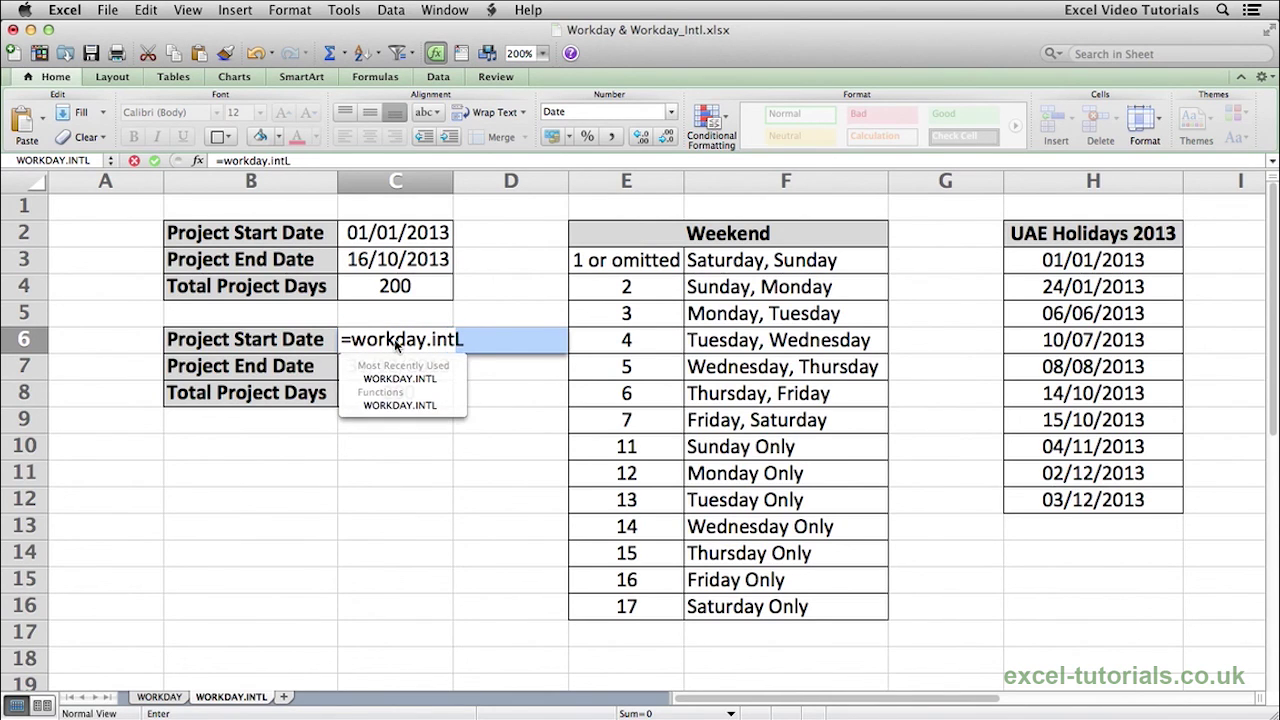
pyautogui.write('l(')
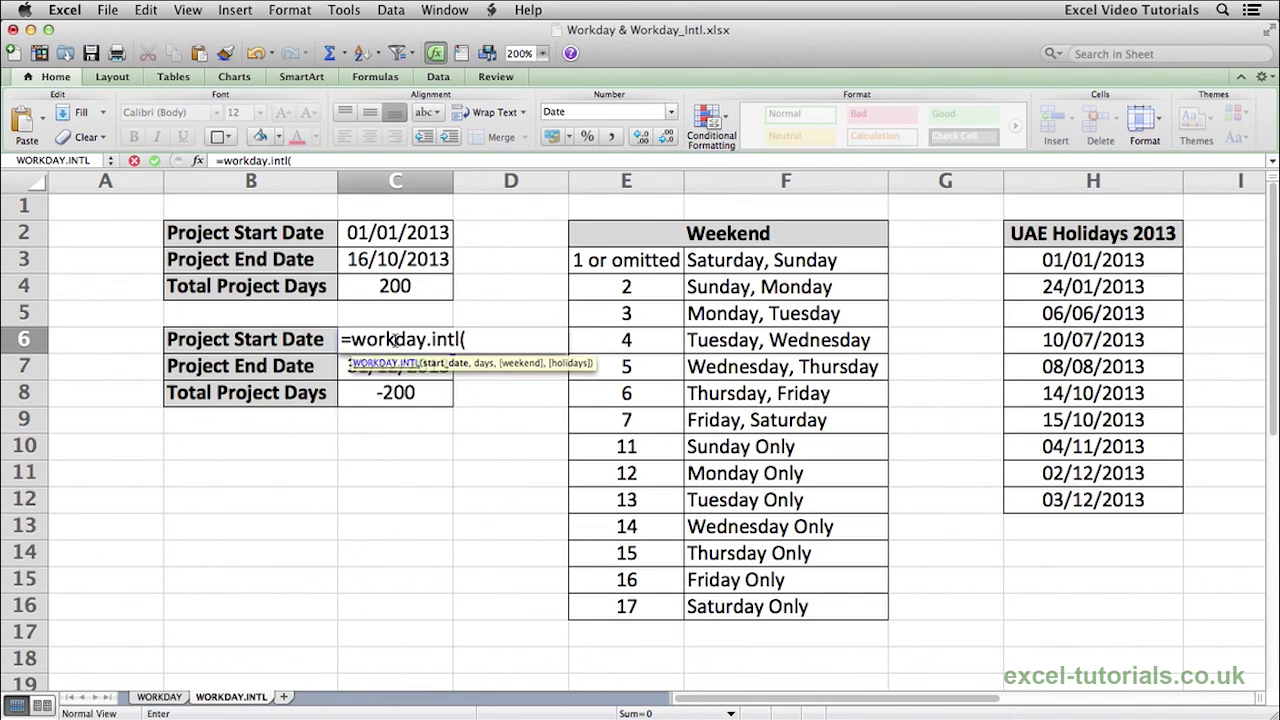
pyautogui.click(346, 369)
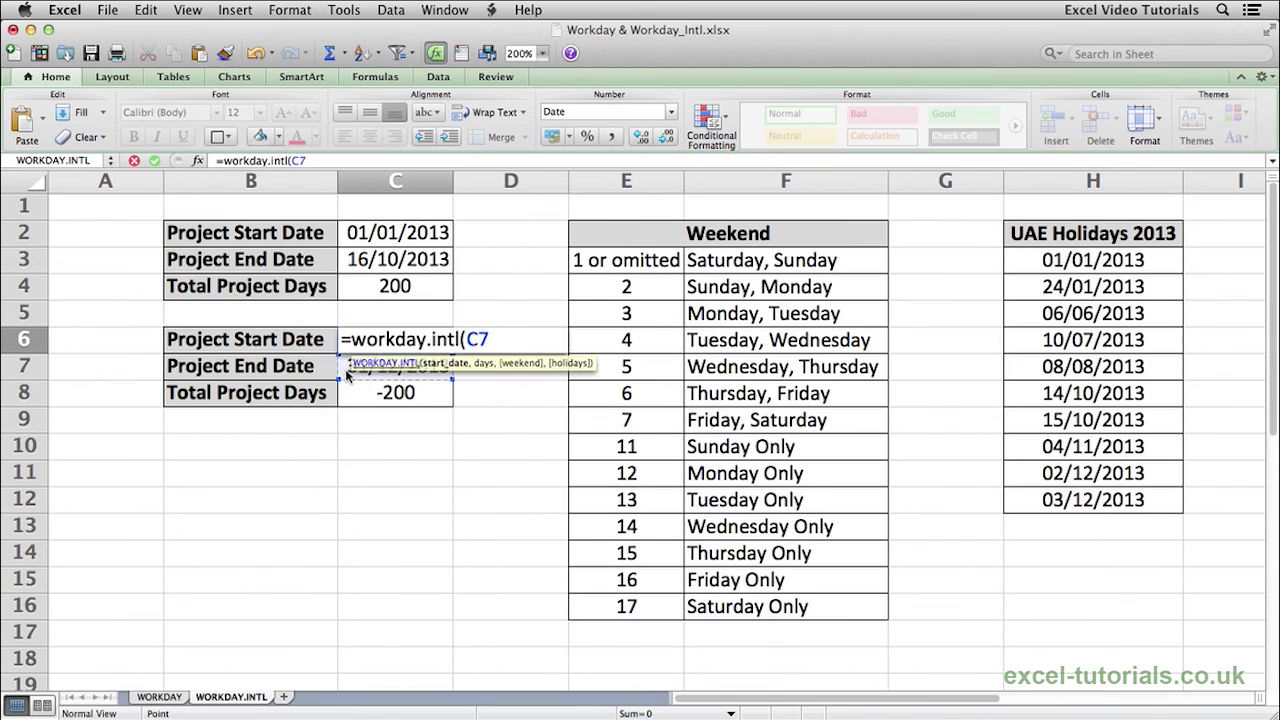
pyautogui.write(',')
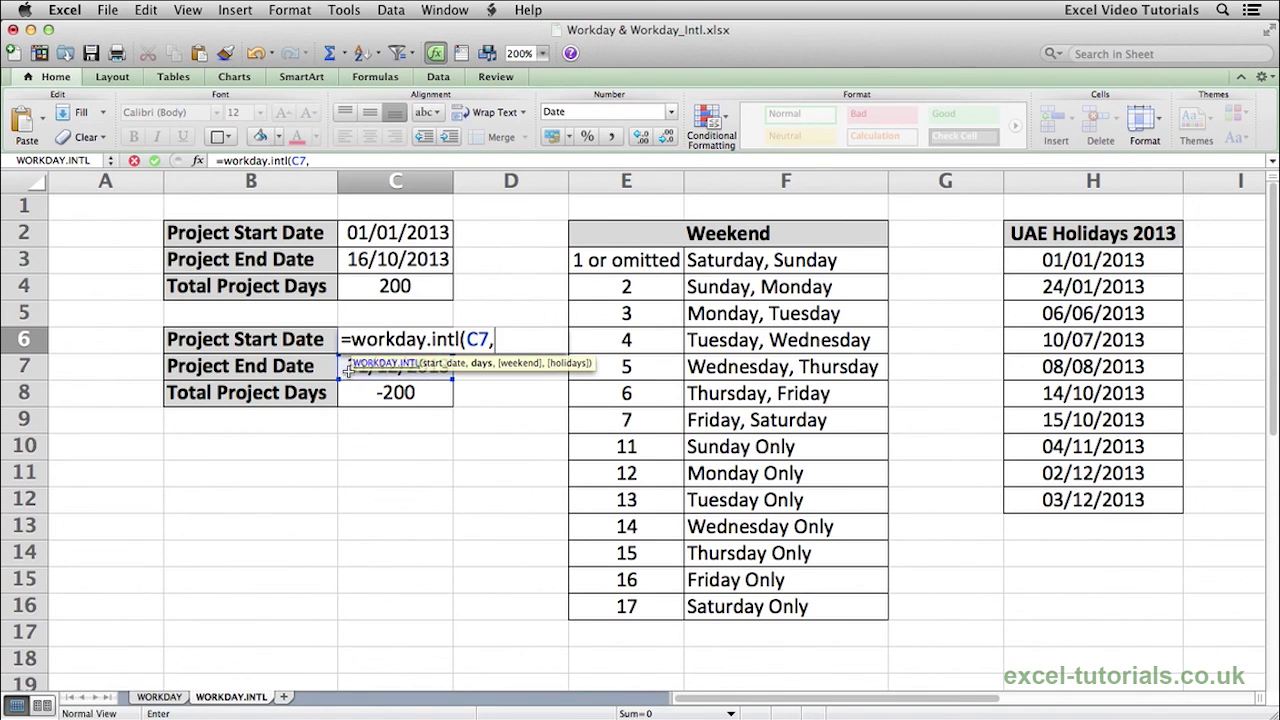
pyautogui.click(355, 393)
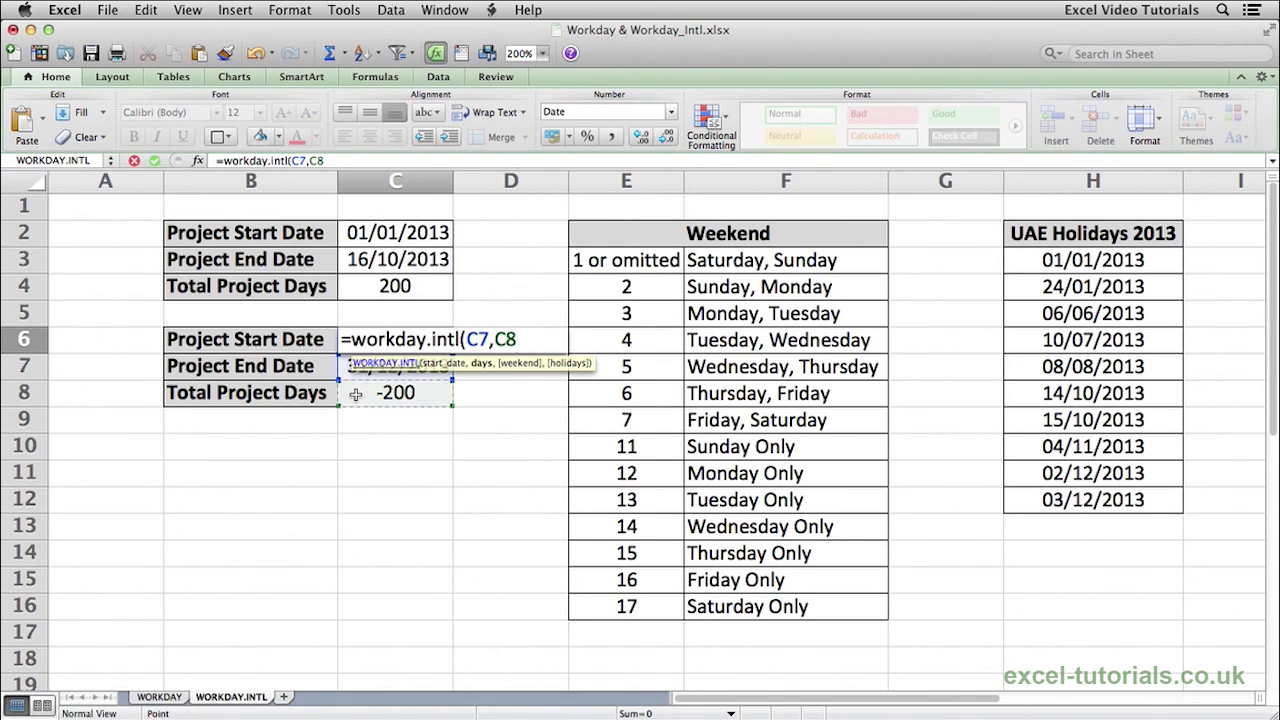
pyautogui.write(',')
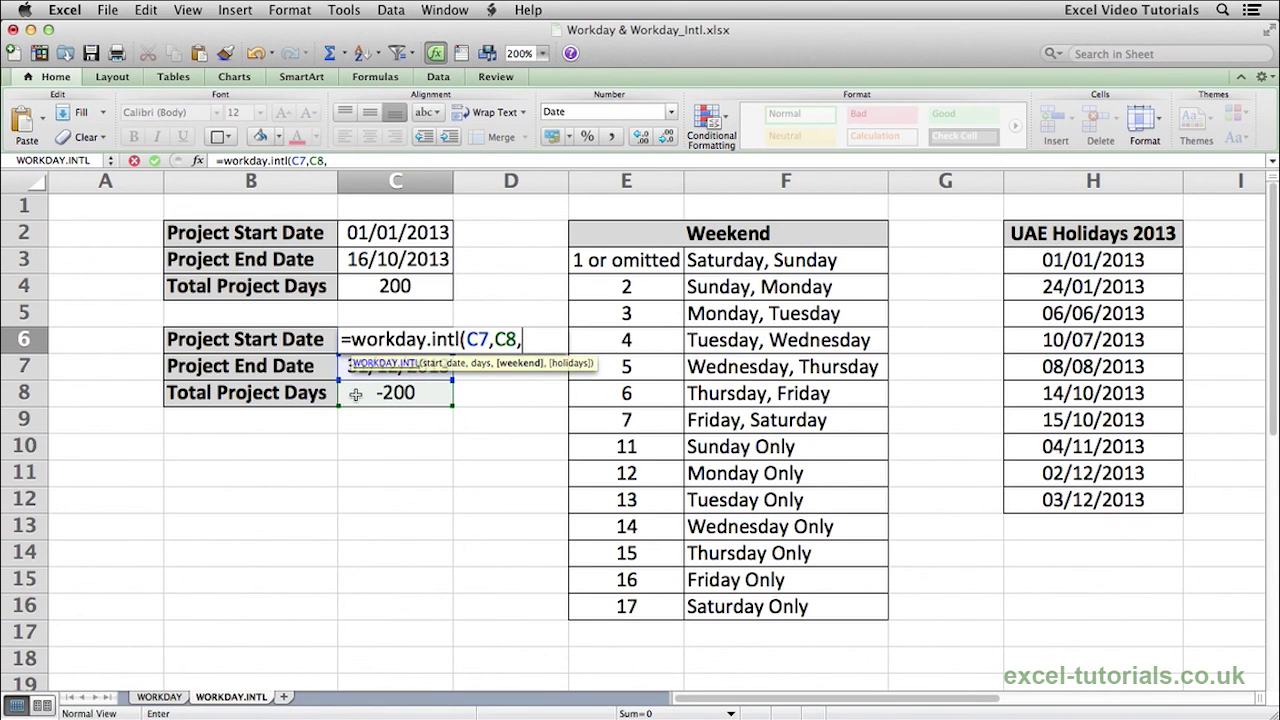
pyautogui.write('7,')
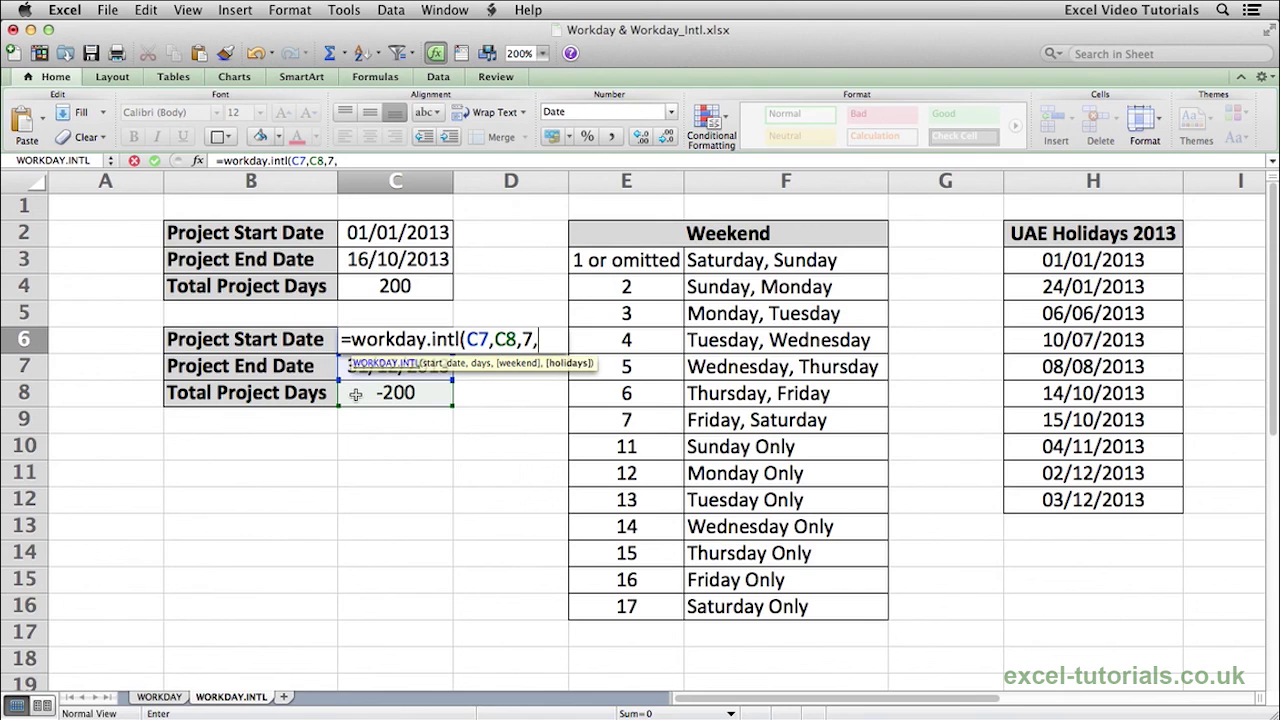
# Add the UAE holidays H3:H12 to finish the formula, giving a start date of 14/03/2013
pyautogui.click(1057, 259)
pyautogui.moveTo(1057, 259); pyautogui.dragTo(1068, 499)
pyautogui.write(')')
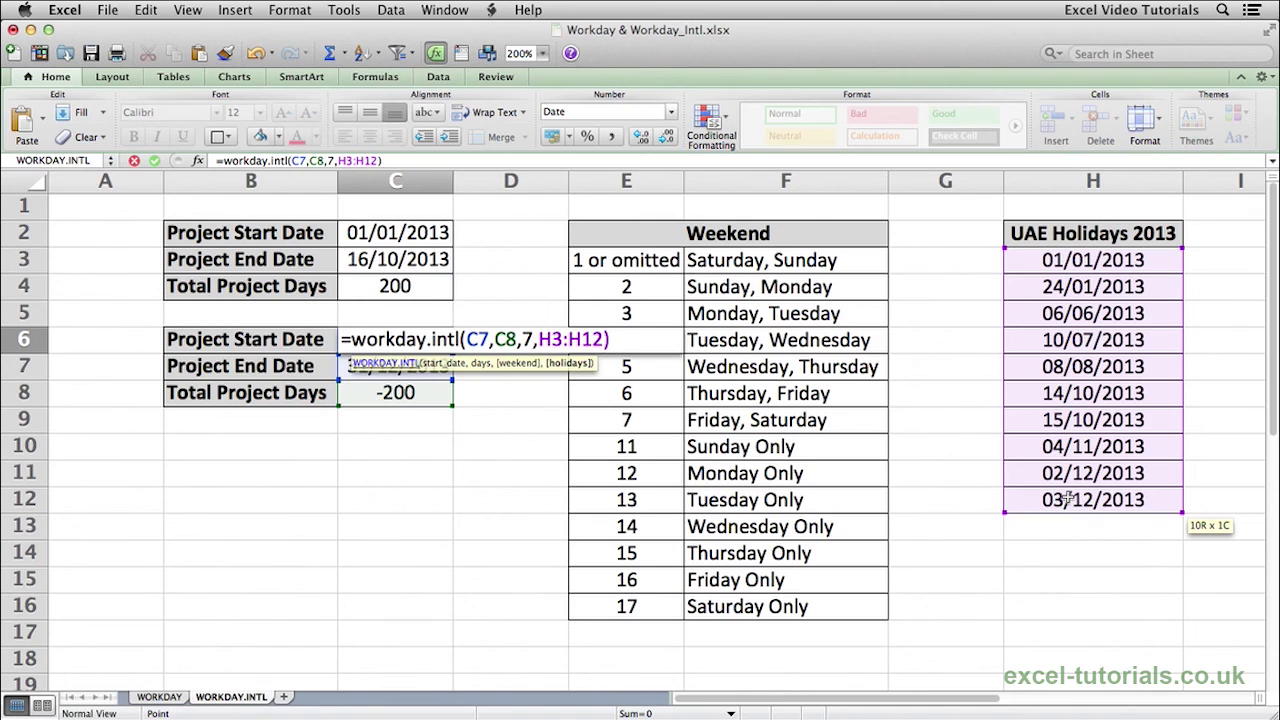
pyautogui.press('Return')
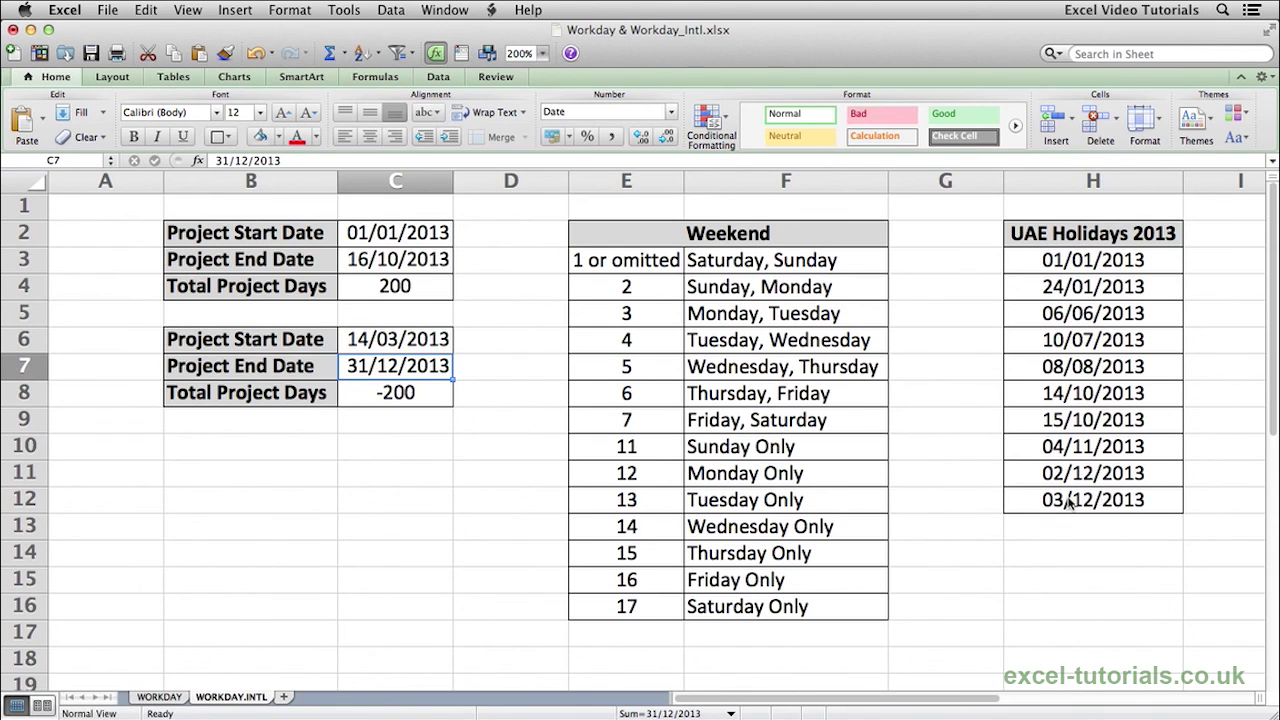
pyautogui.press('Up')
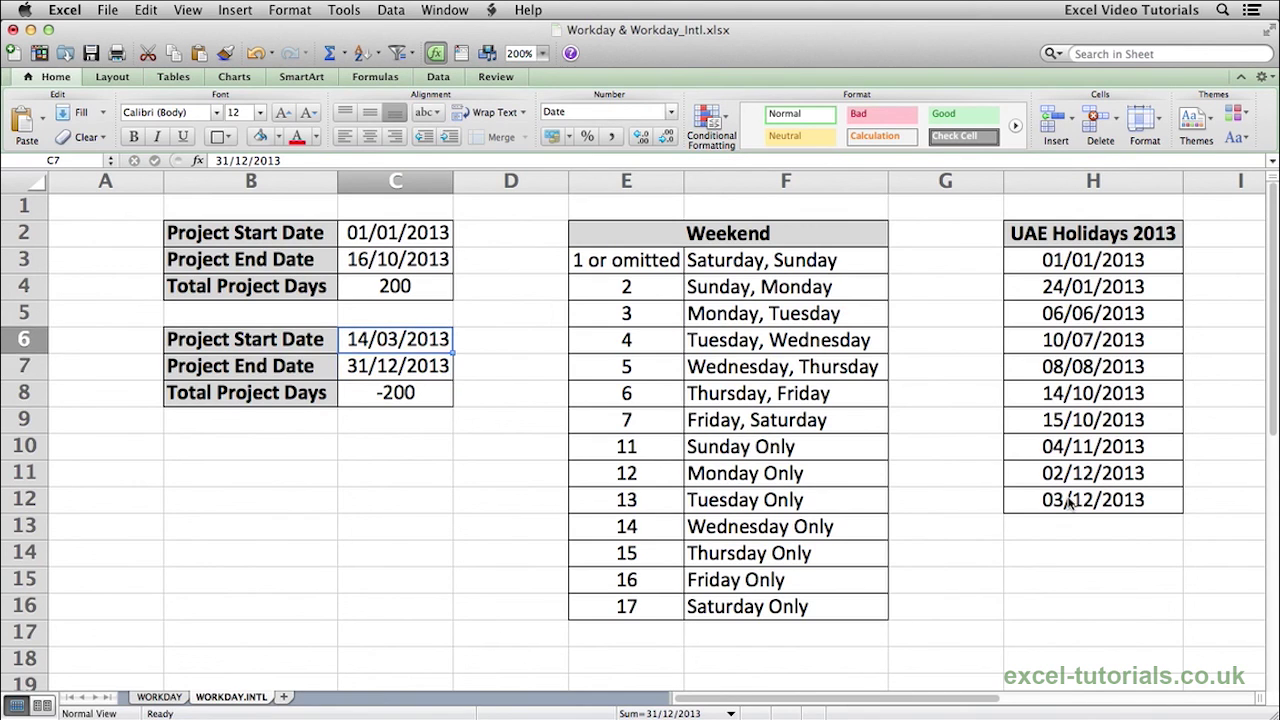